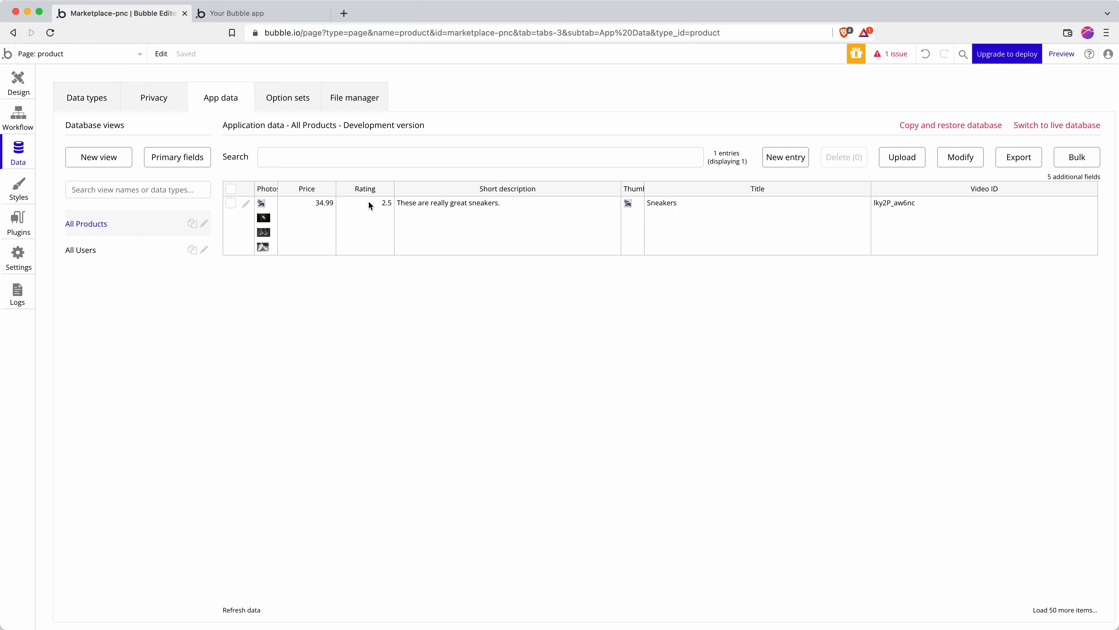
# Create a new custom data type named Rating.
pyautogui.click(373, 206)
pyautogui.click(114, 108)
pyautogui.click(185, 221)
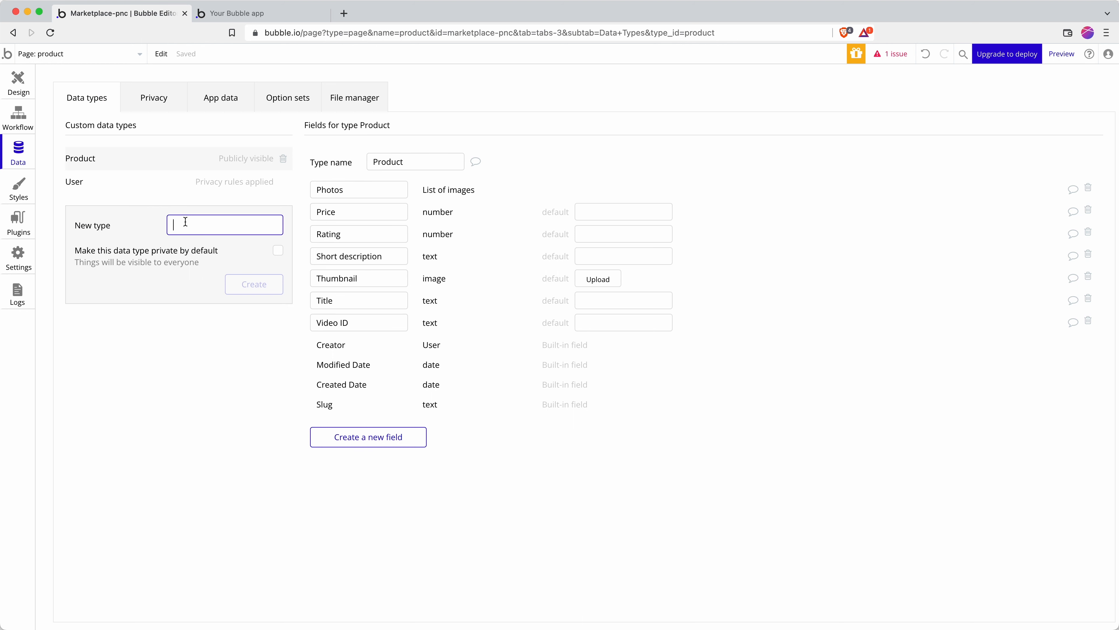
pyautogui.write('Rating')
pyautogui.press('Return')
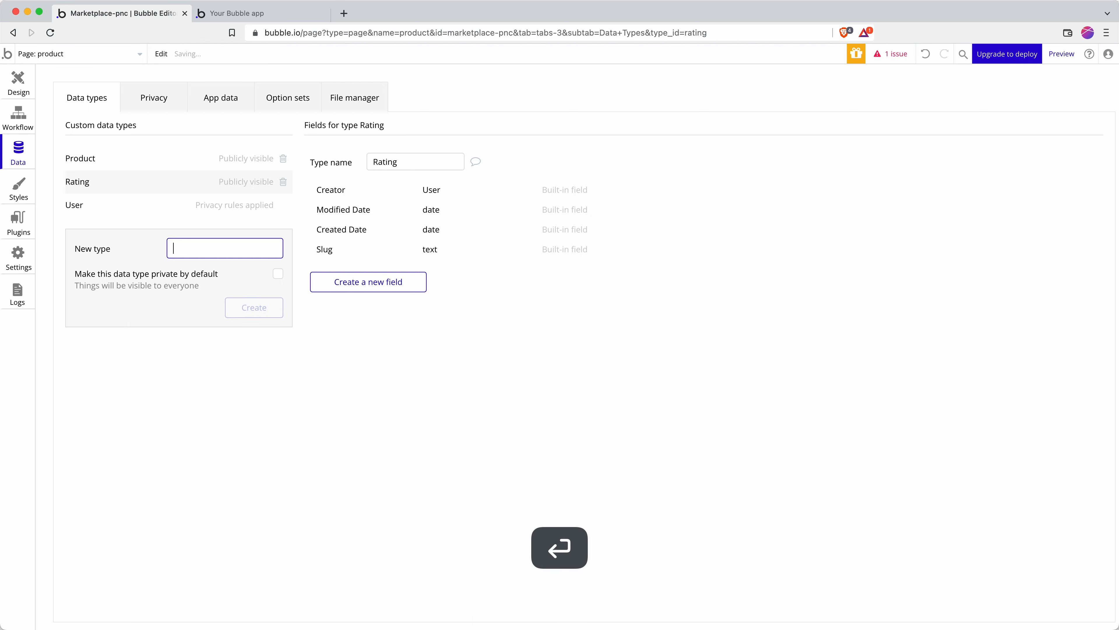
pyautogui.click(423, 194)
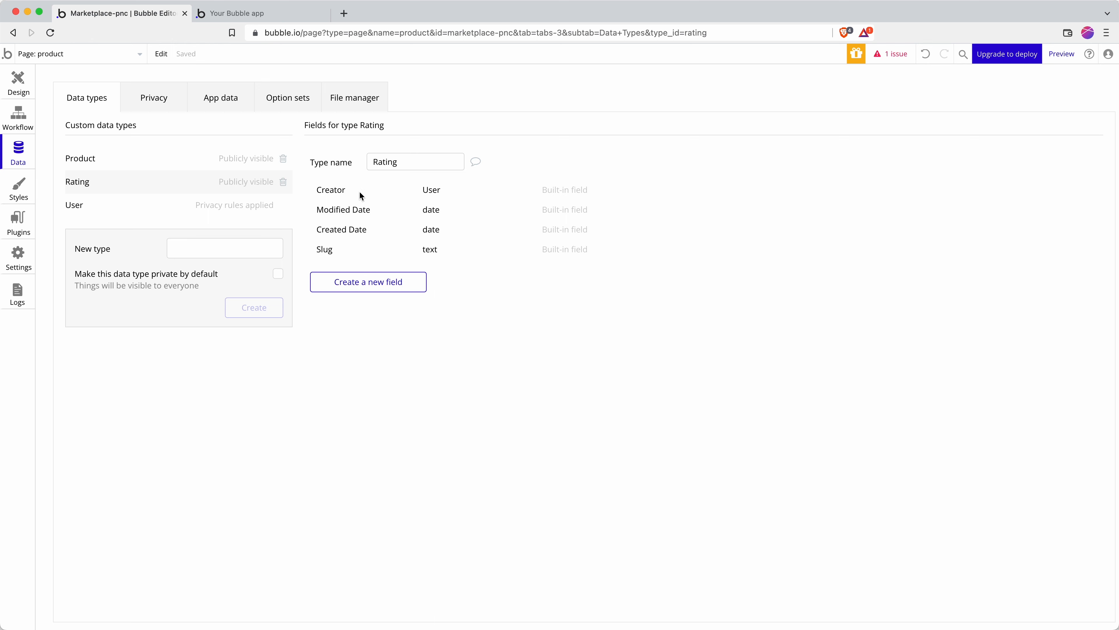
# Add a field named Value with field type number to the Rating data type.
pyautogui.click(388, 282)
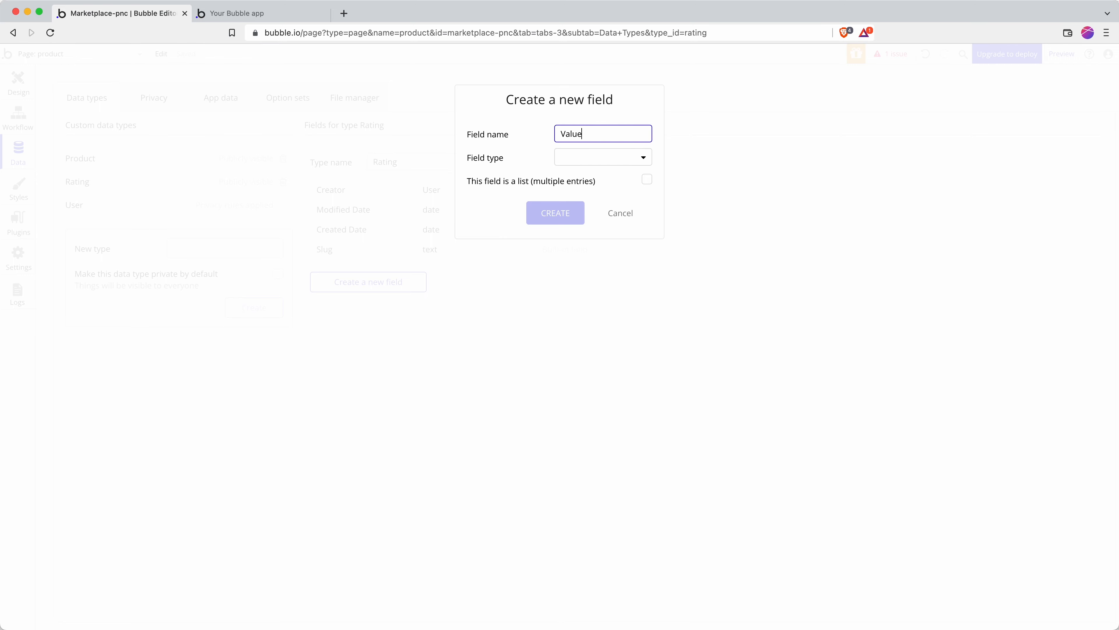
pyautogui.click(617, 156)
pyautogui.click(595, 192)
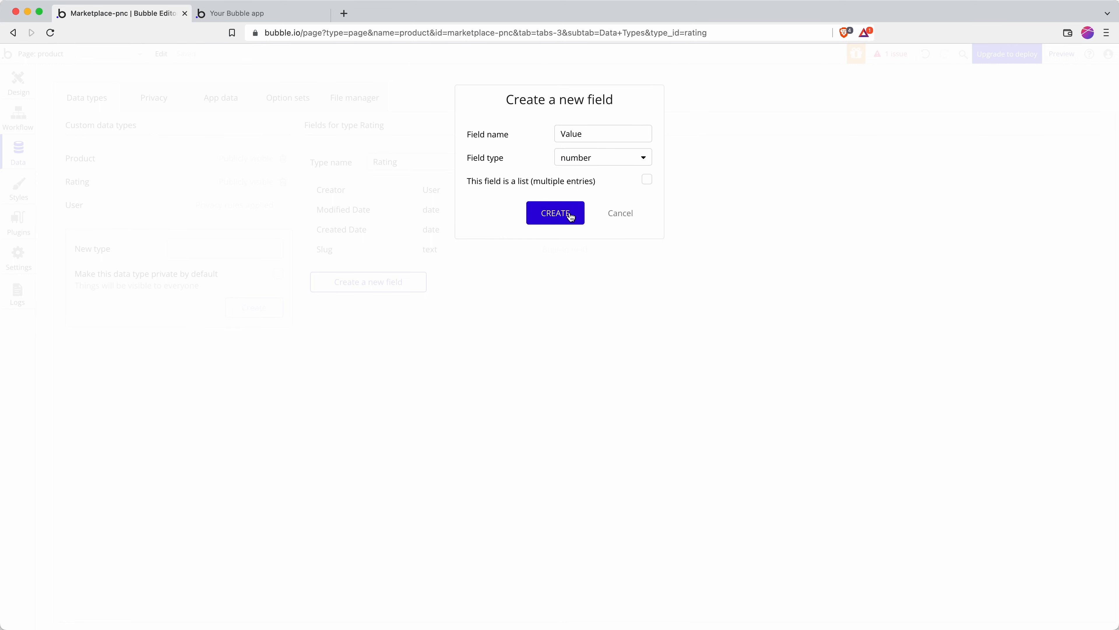
pyautogui.click(571, 216)
# Add a field named Product with field type Product to the Rating data type.
pyautogui.click(410, 308)
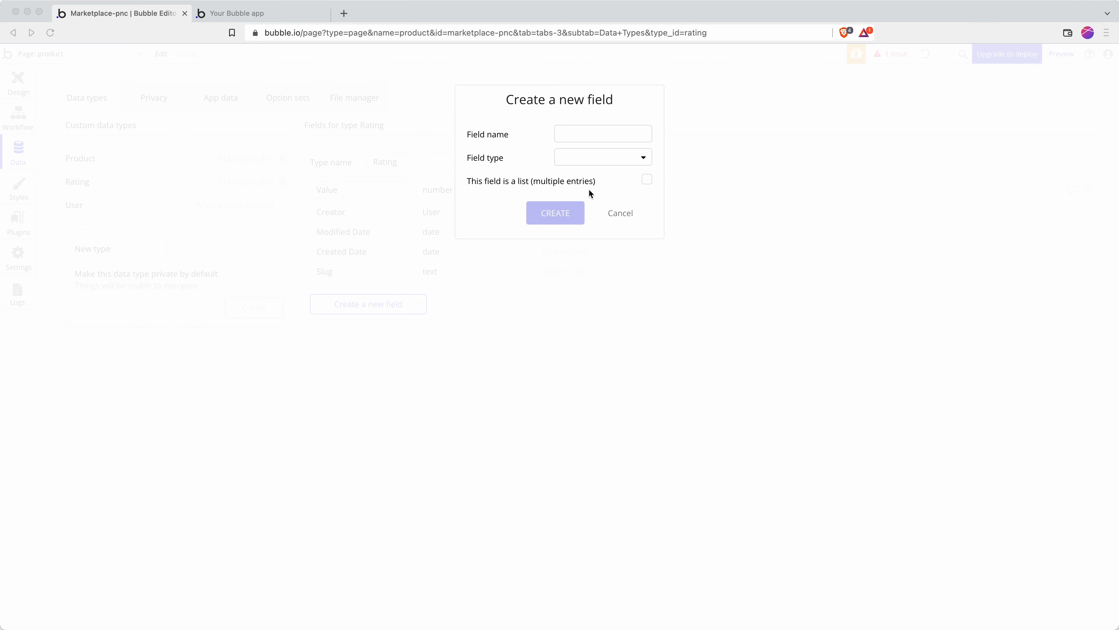
pyautogui.click(574, 134)
pyautogui.click(575, 134)
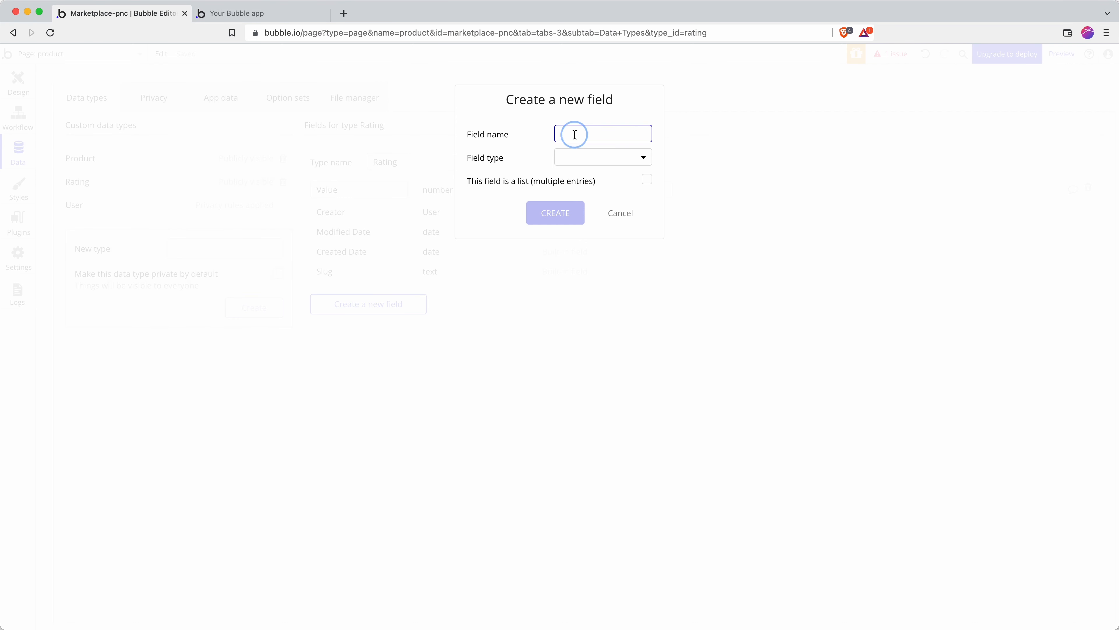
pyautogui.write('Product')
pyautogui.click(583, 164)
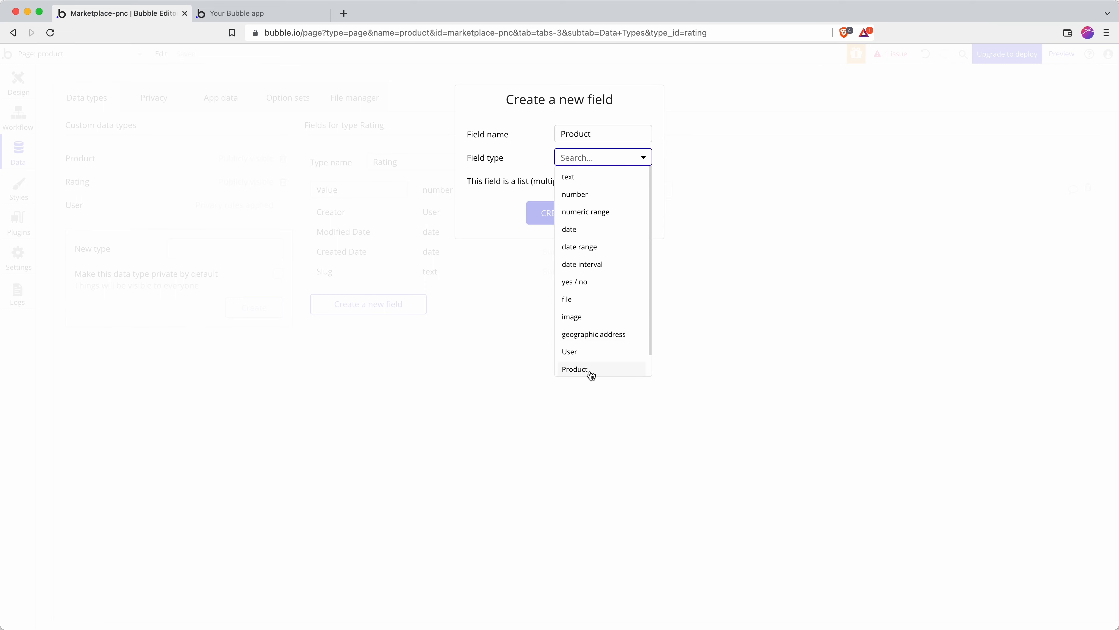
pyautogui.click(576, 369)
pyautogui.click(568, 215)
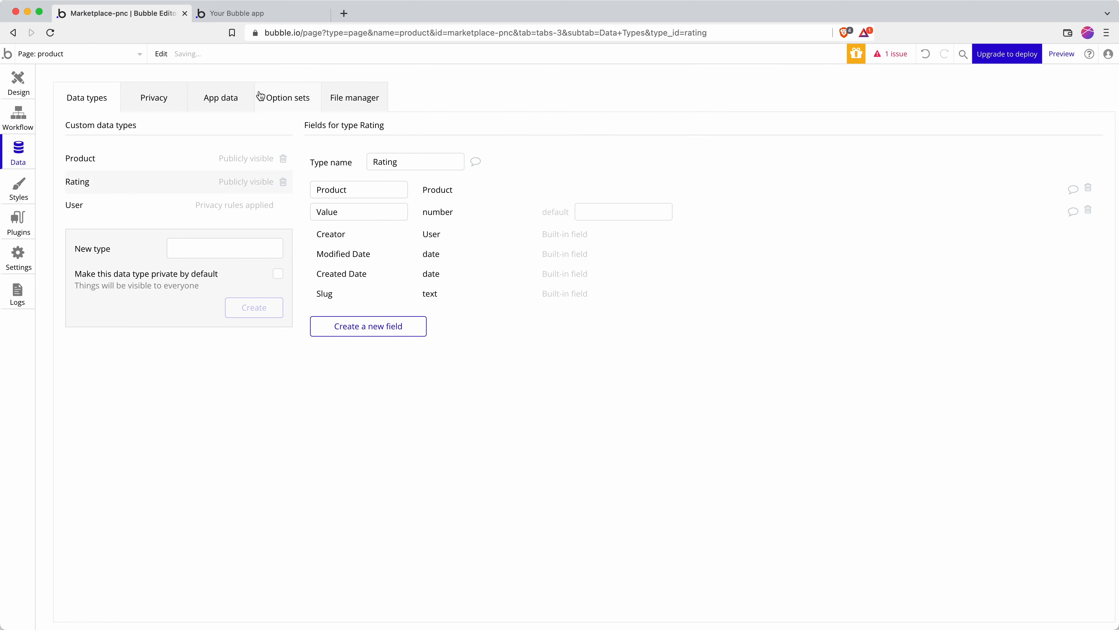
# Delete the Make changes to Product action from the workflow that runs when StarRating A's value is changed.
pyautogui.click(18, 84)
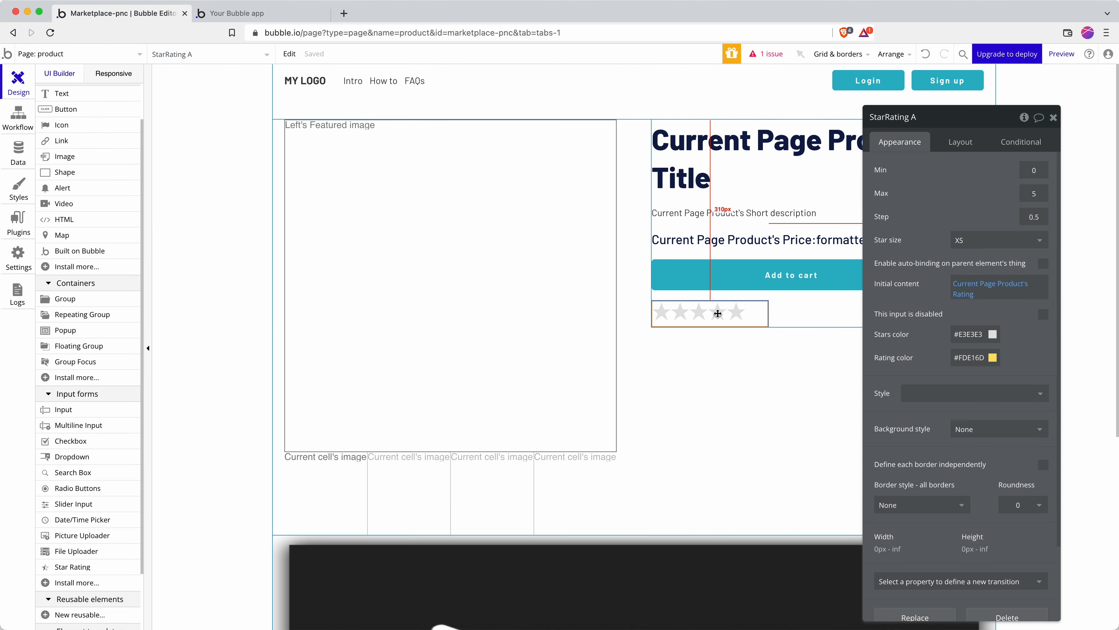
pyautogui.click(13, 127)
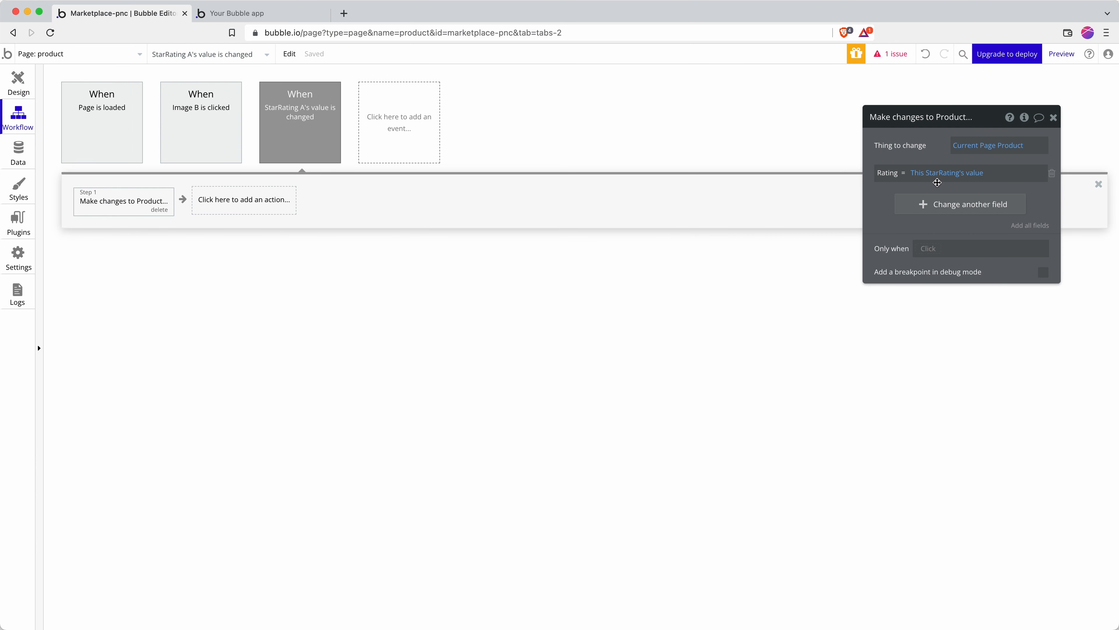
pyautogui.moveTo(950, 174)
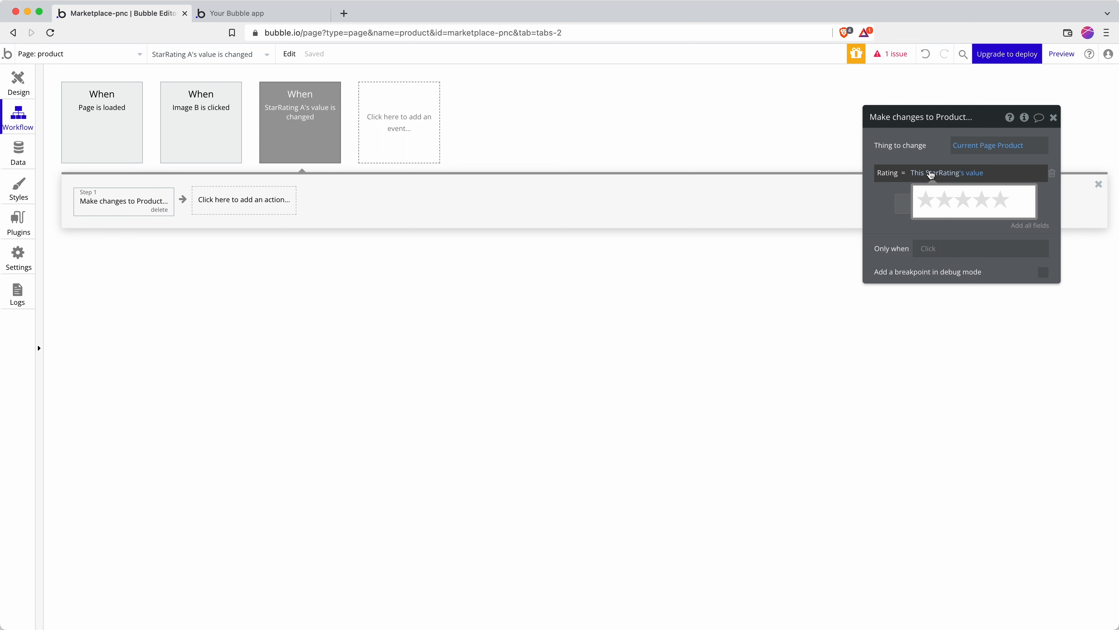
pyautogui.click(159, 209)
# Add a Create a new thing action to the workflow for StarRating A's value being changed.
pyautogui.click(114, 203)
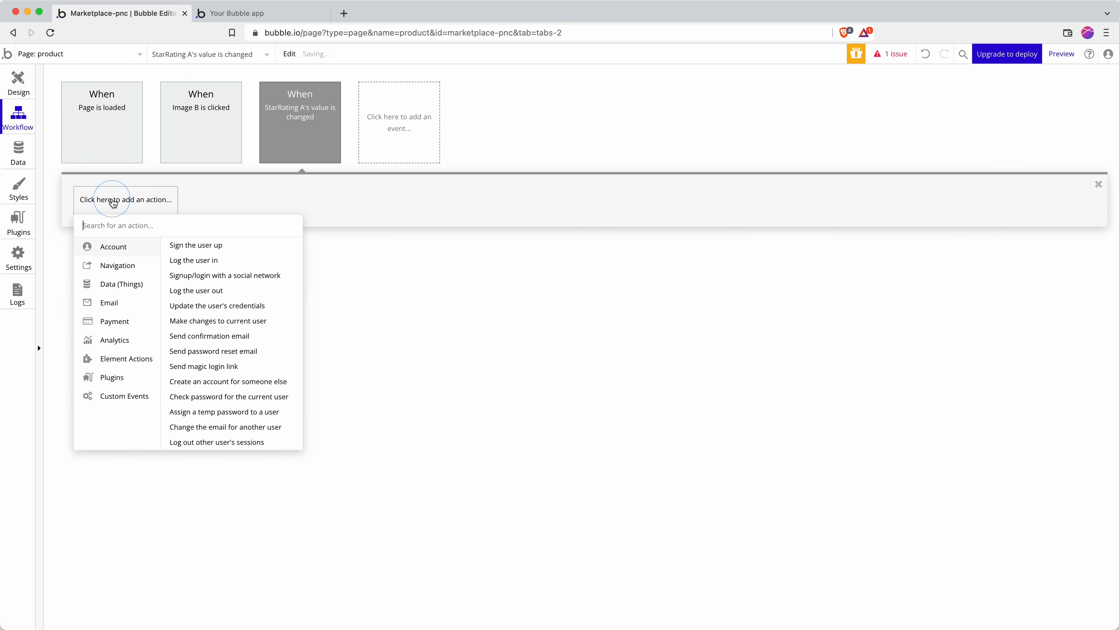
pyautogui.moveTo(317, 138)
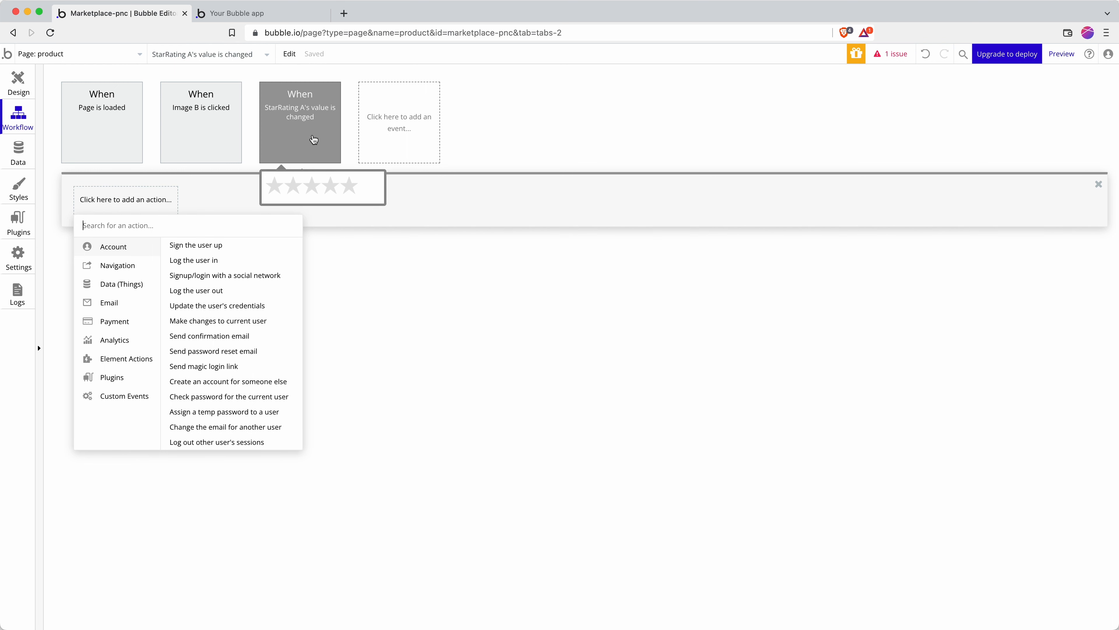
pyautogui.click(127, 265)
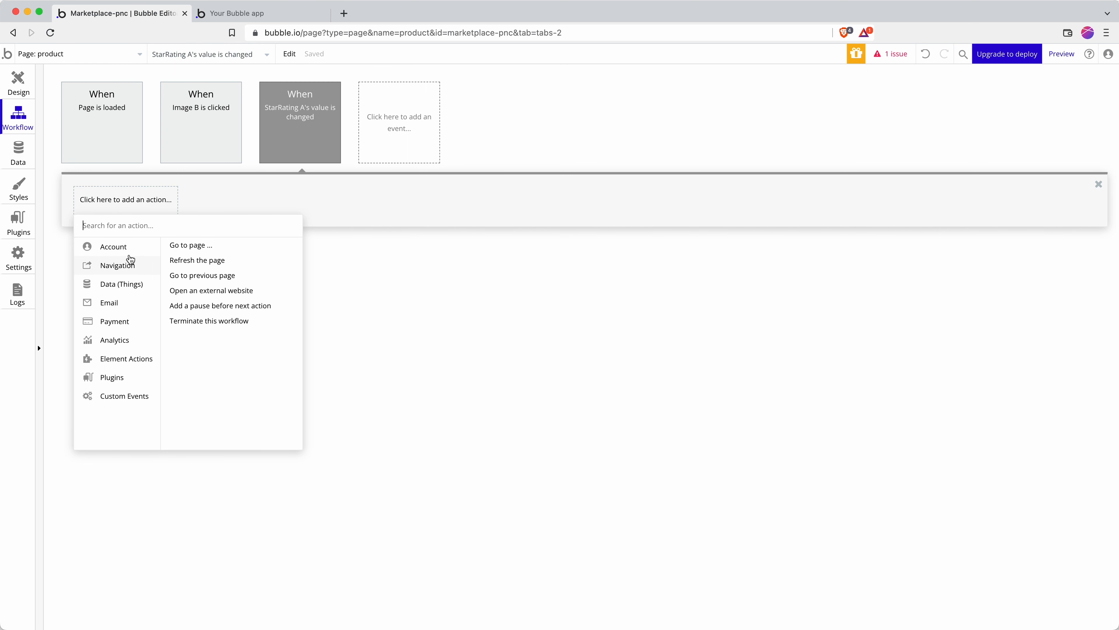
pyautogui.click(124, 282)
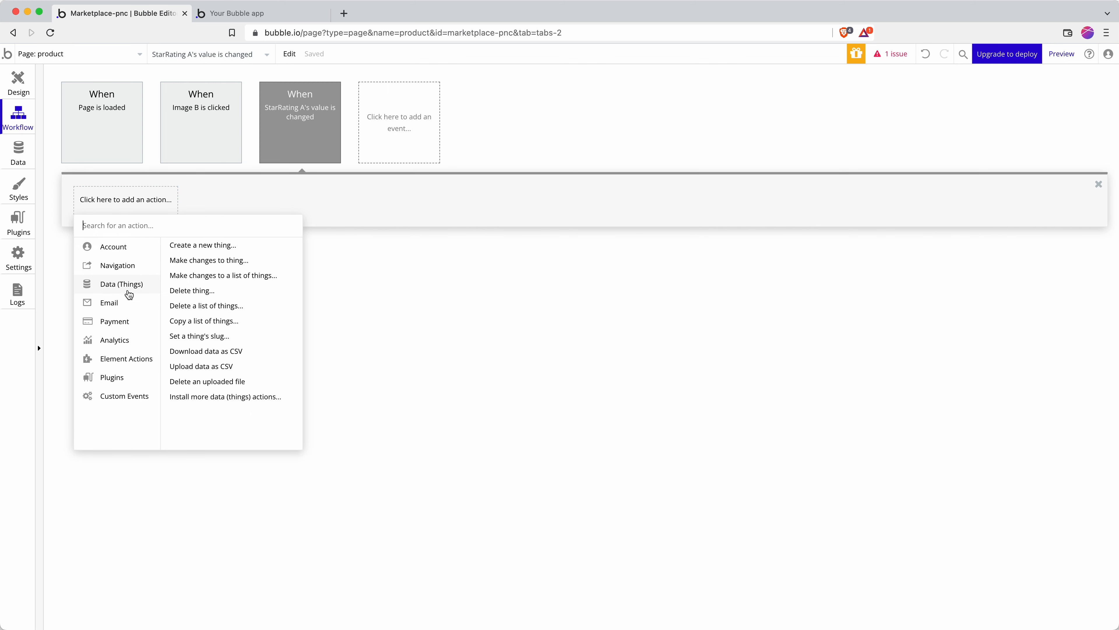
pyautogui.click(225, 243)
# Set the Create a new thing action's type to Rating and add an empty field assignment to it.
pyautogui.click(994, 149)
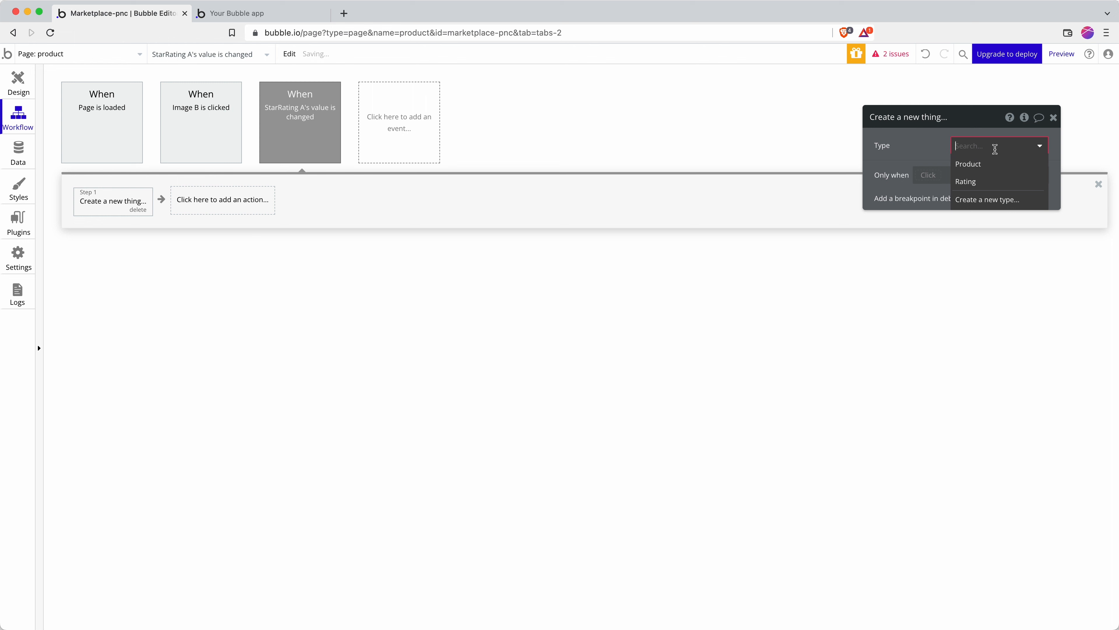
pyautogui.click(972, 169)
pyautogui.click(937, 179)
pyautogui.click(892, 175)
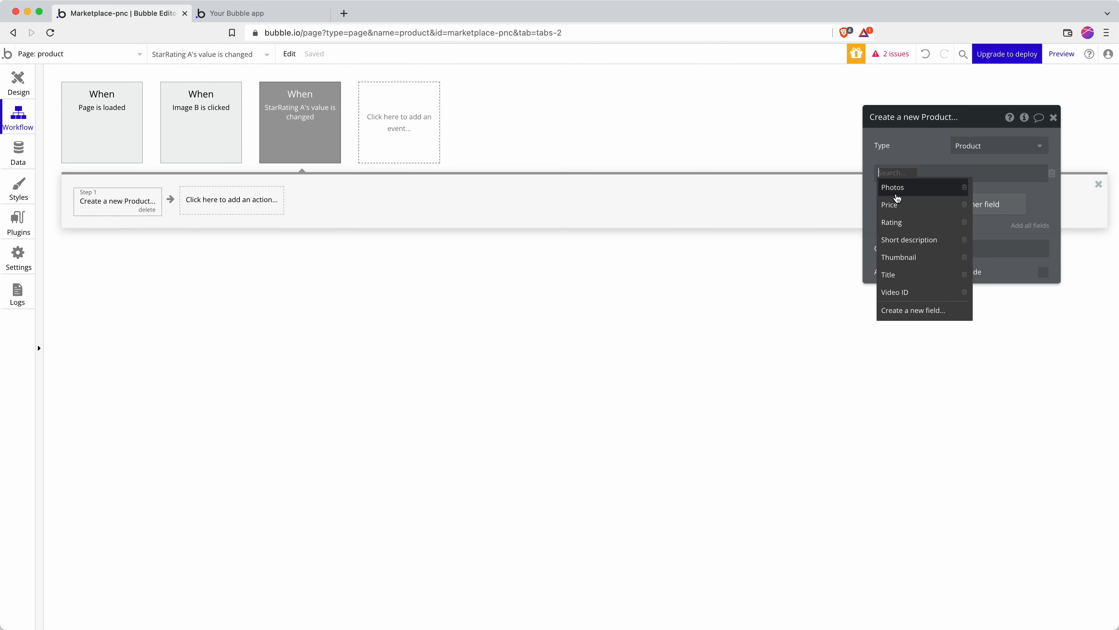
pyautogui.click(994, 146)
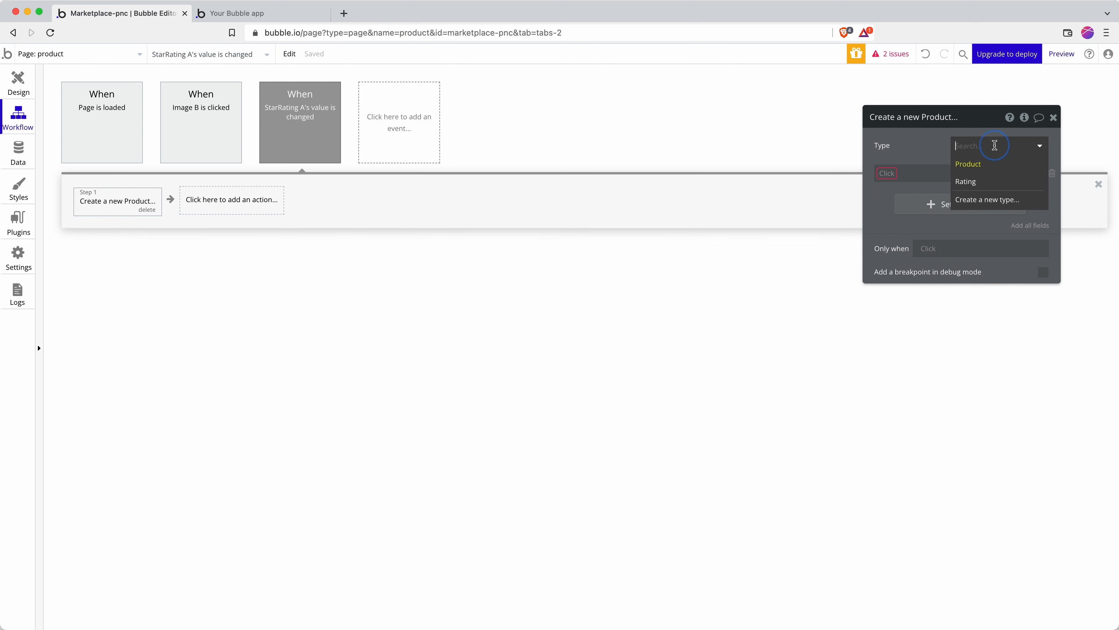
pyautogui.click(995, 187)
# Set the new Rating's Product field to Current Page Product.
pyautogui.click(890, 177)
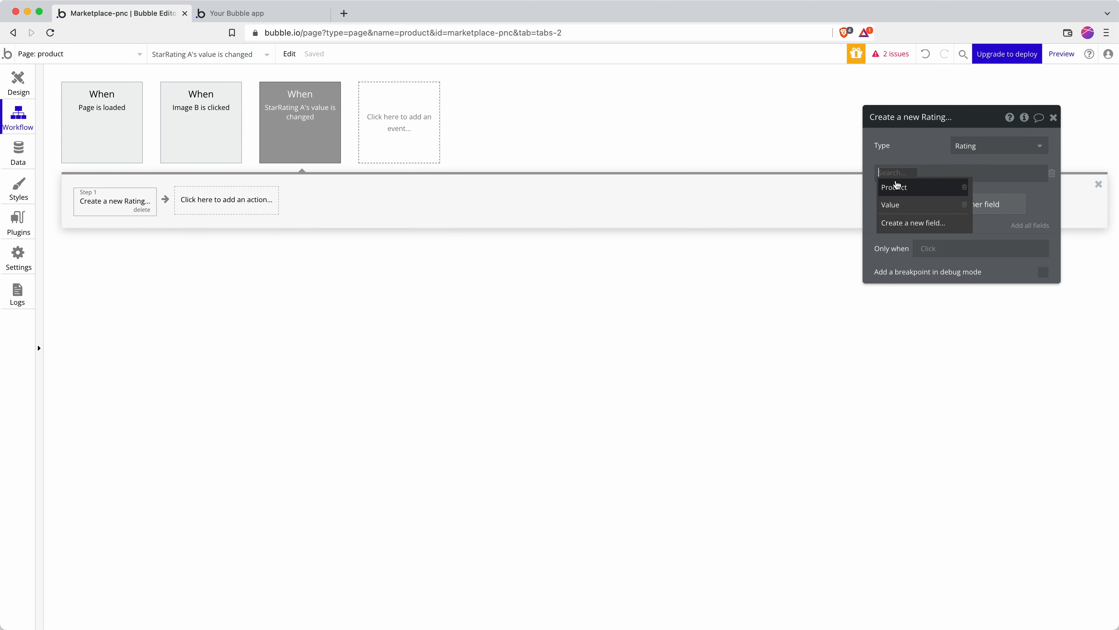
pyautogui.click(897, 181)
pyautogui.click(925, 173)
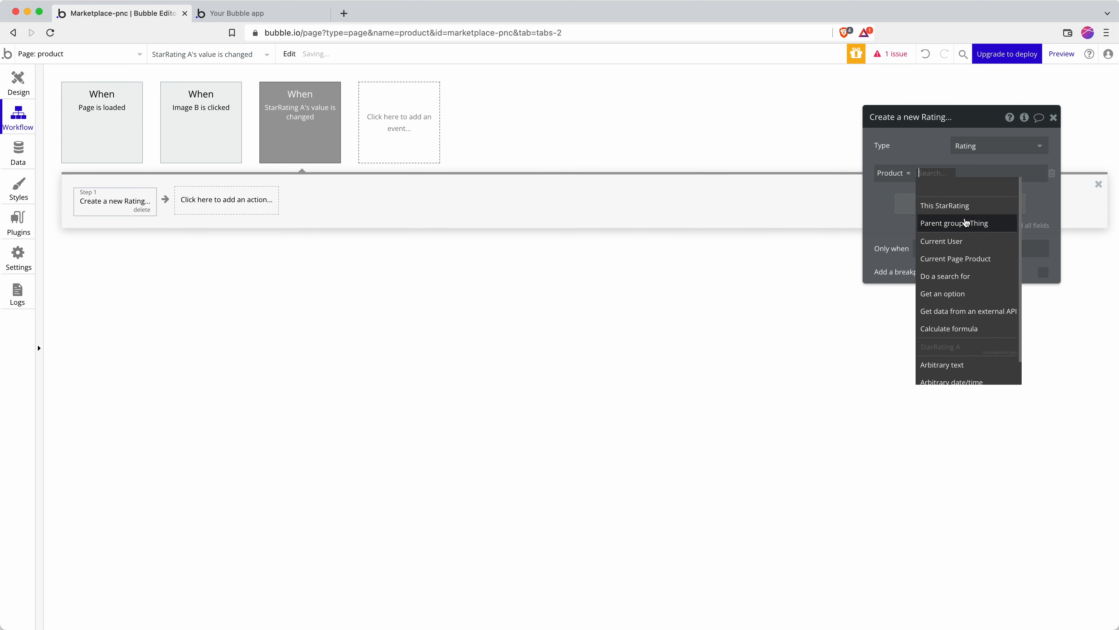
pyautogui.click(973, 260)
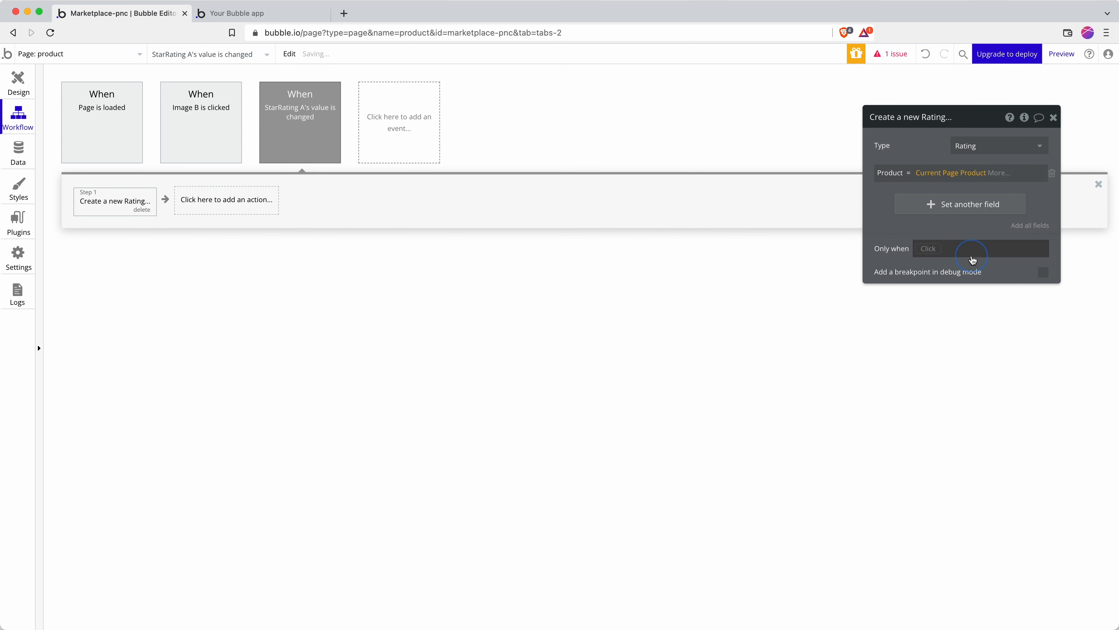
# Review the product page's type of content in the design view and the product shown in the app preview.
pyautogui.click(18, 81)
pyautogui.click(254, 291)
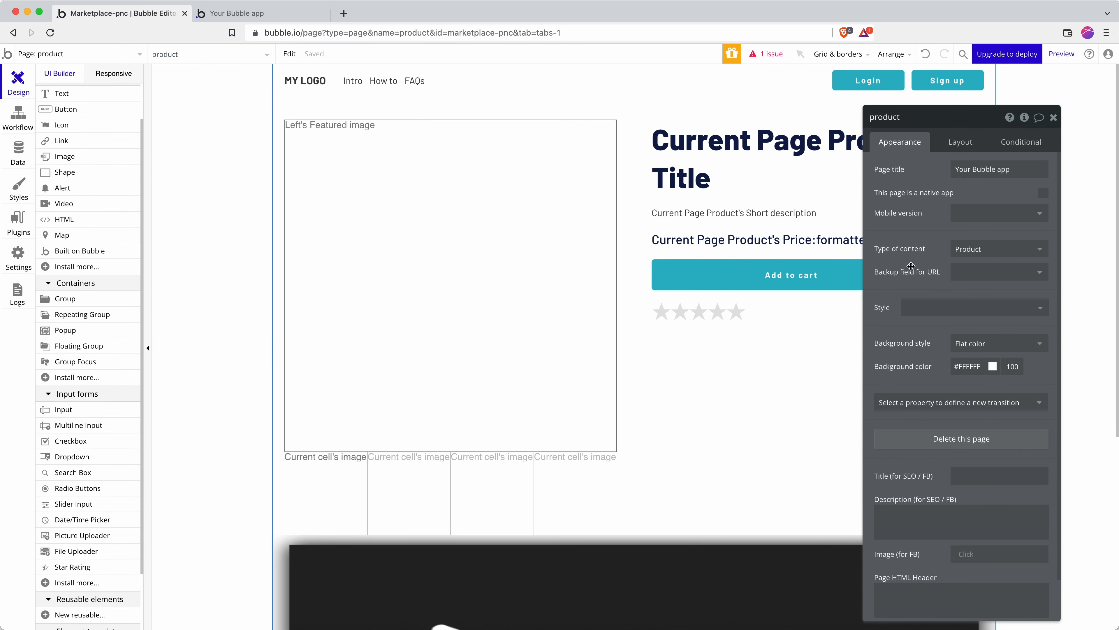
pyautogui.click(212, 13)
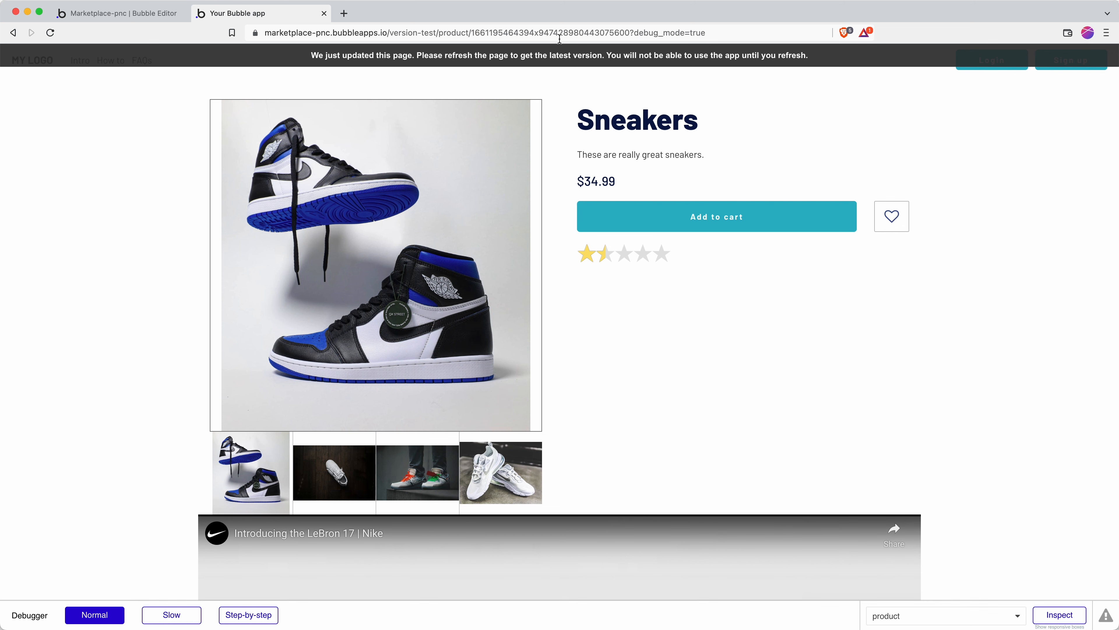
pyautogui.click(119, 13)
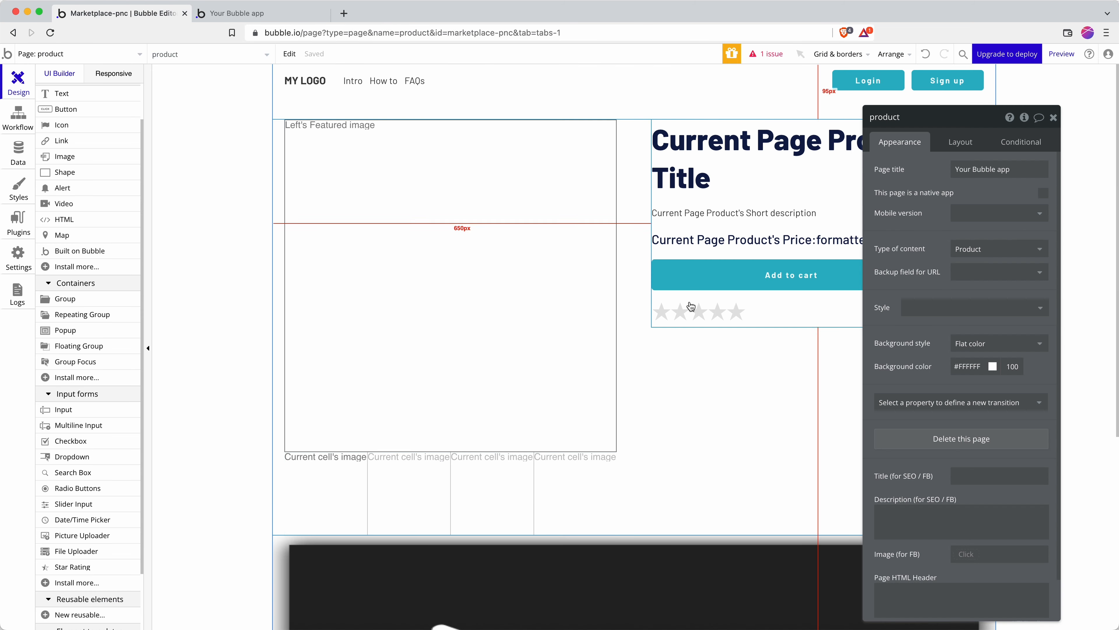
# Set the Value field in the Create a new Rating action to This StarRating's value.
pyautogui.click(18, 118)
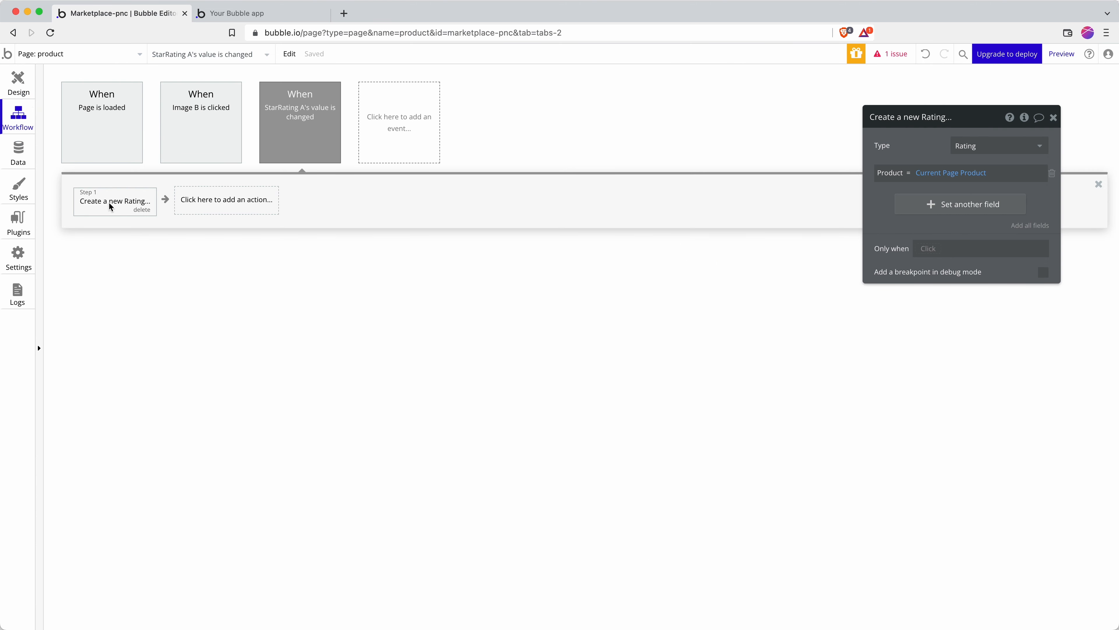
pyautogui.click(948, 204)
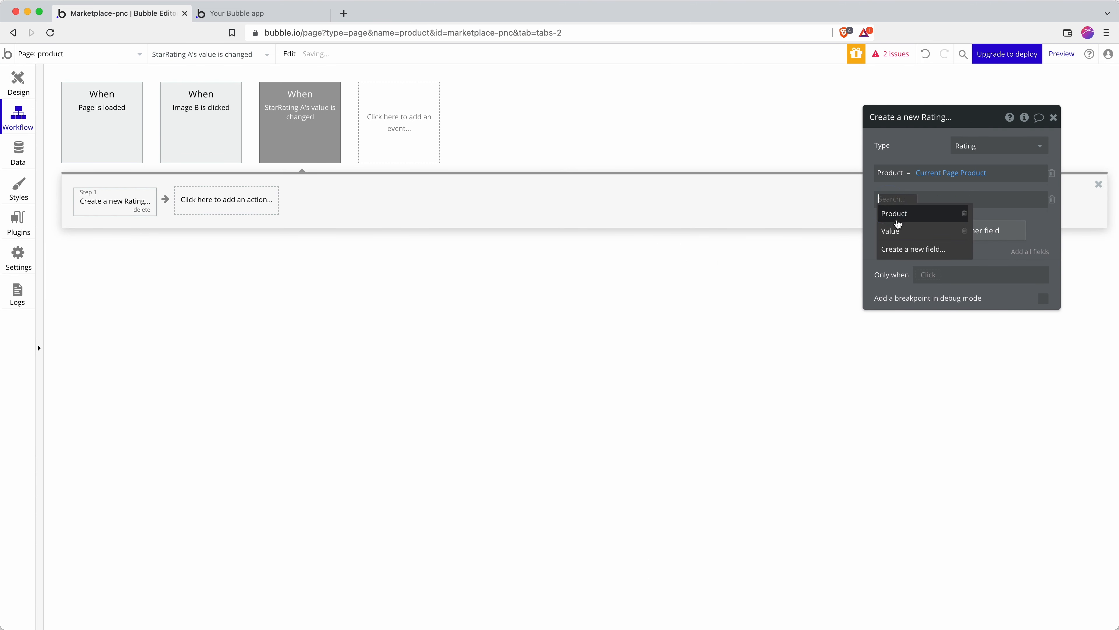
pyautogui.click(899, 231)
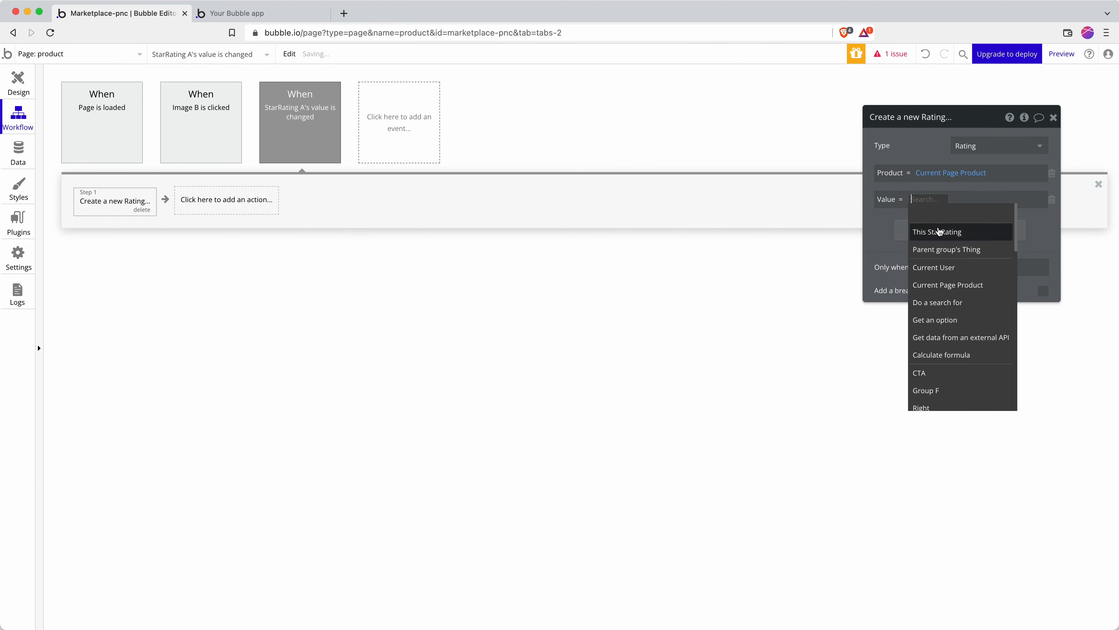
pyautogui.click(943, 238)
pyautogui.click(1008, 216)
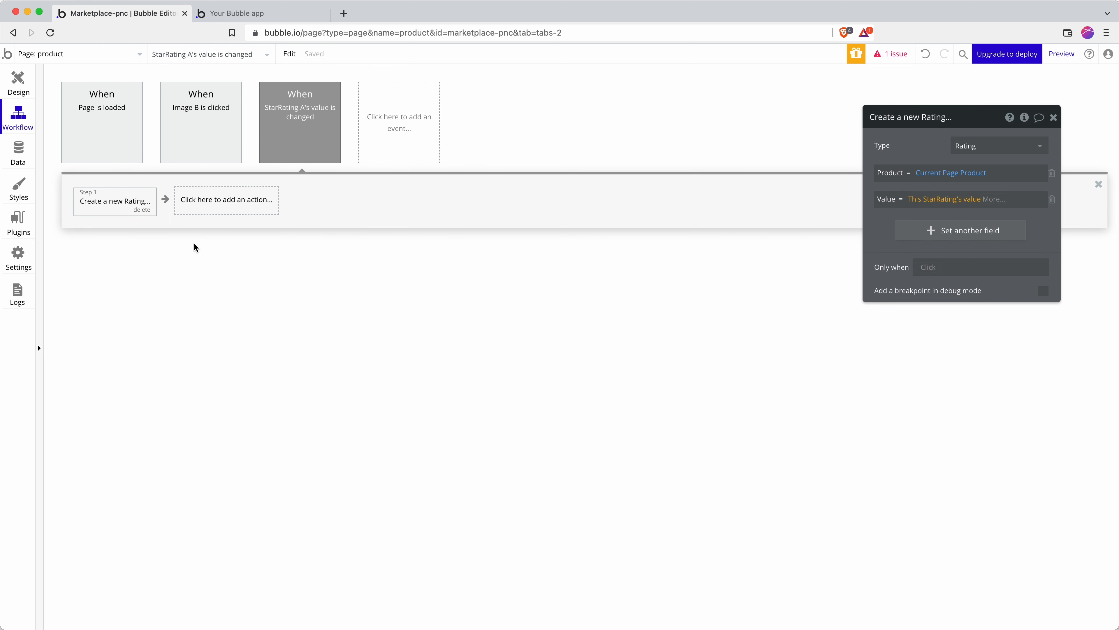
# Reload the product page in the app preview and give the sneakers a five-star rating.
pyautogui.click(238, 13)
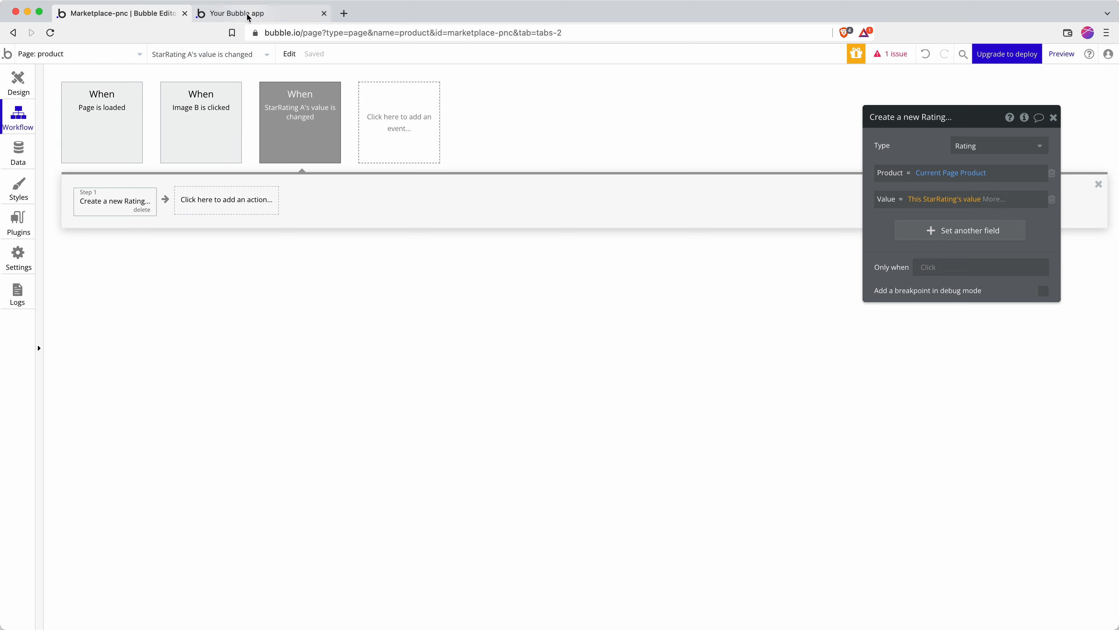
pyautogui.click(335, 36)
pyautogui.press('Return')
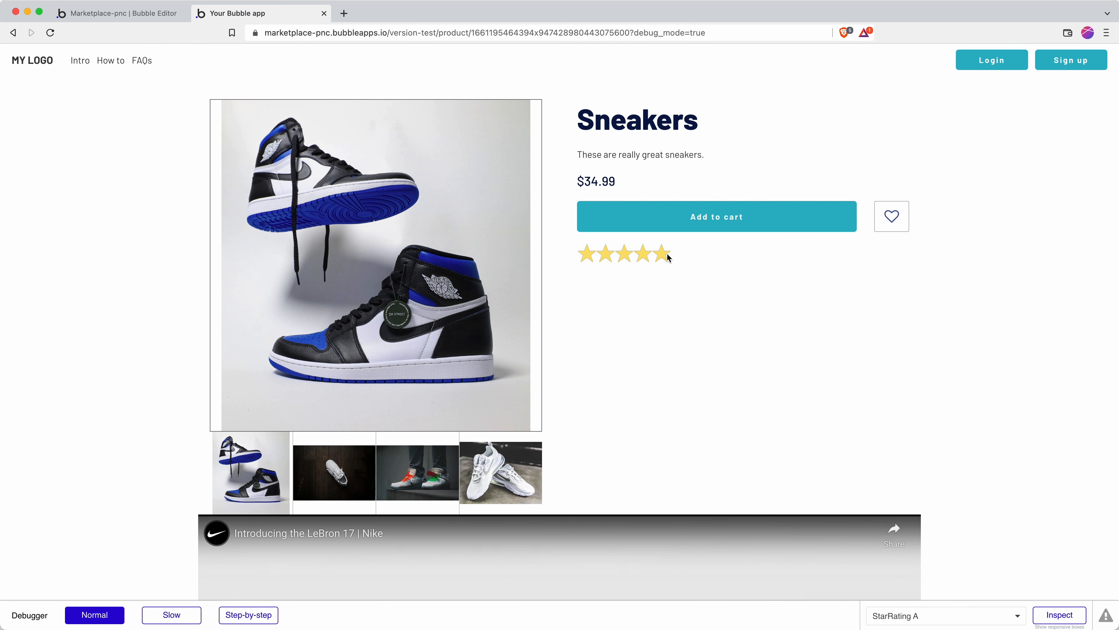
# Check the Rating entries in the app data in the Bubble editor and return to the star rating workflow.
pyautogui.click(79, 13)
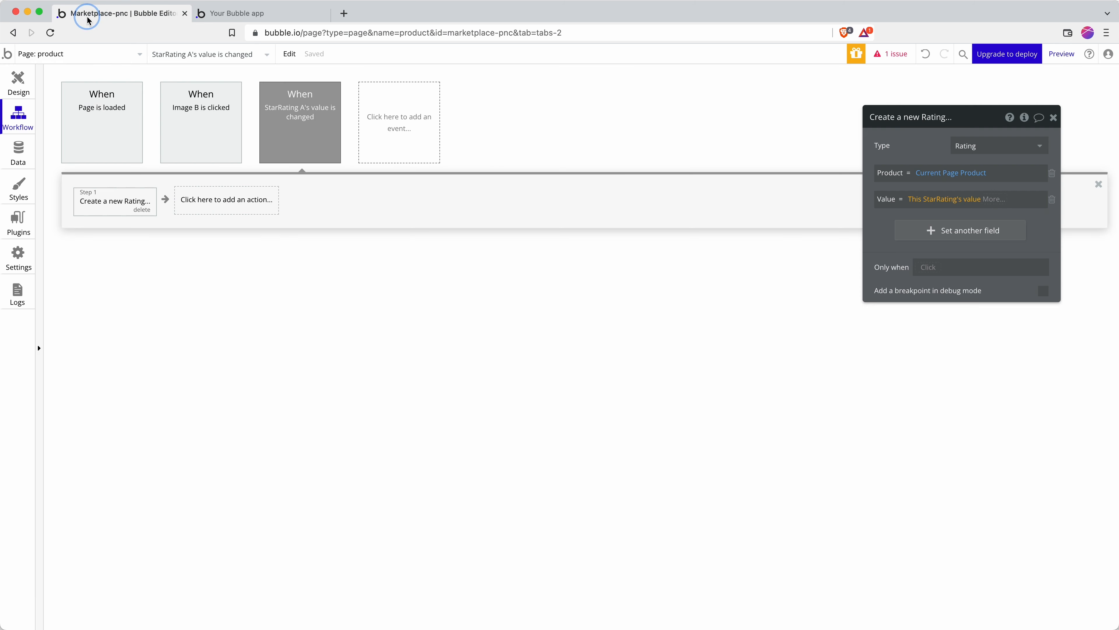
pyautogui.click(31, 164)
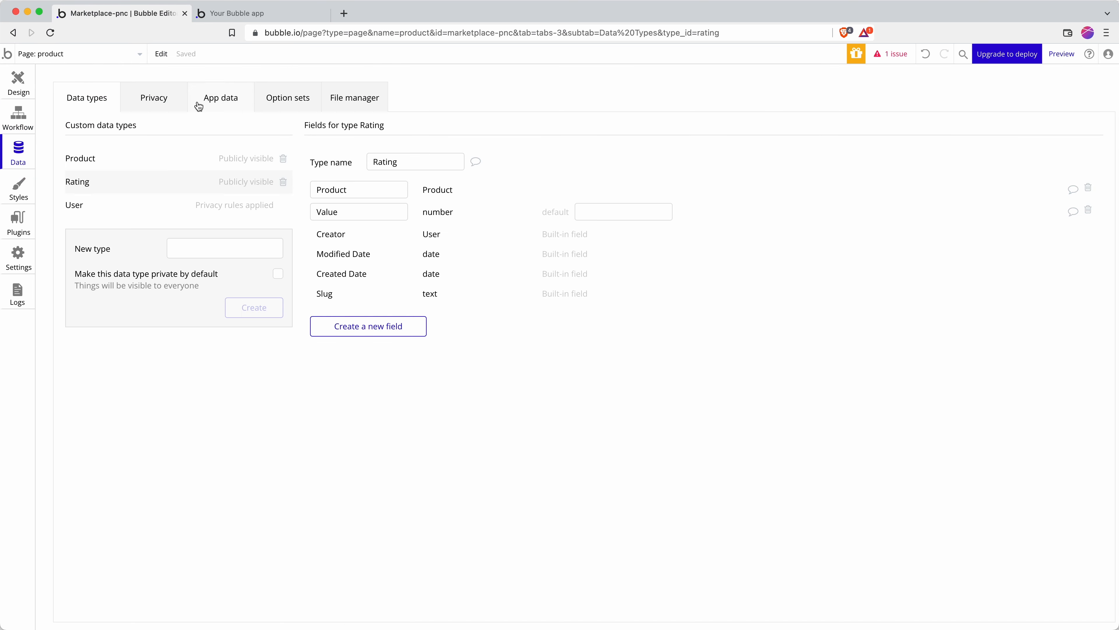
pyautogui.click(228, 103)
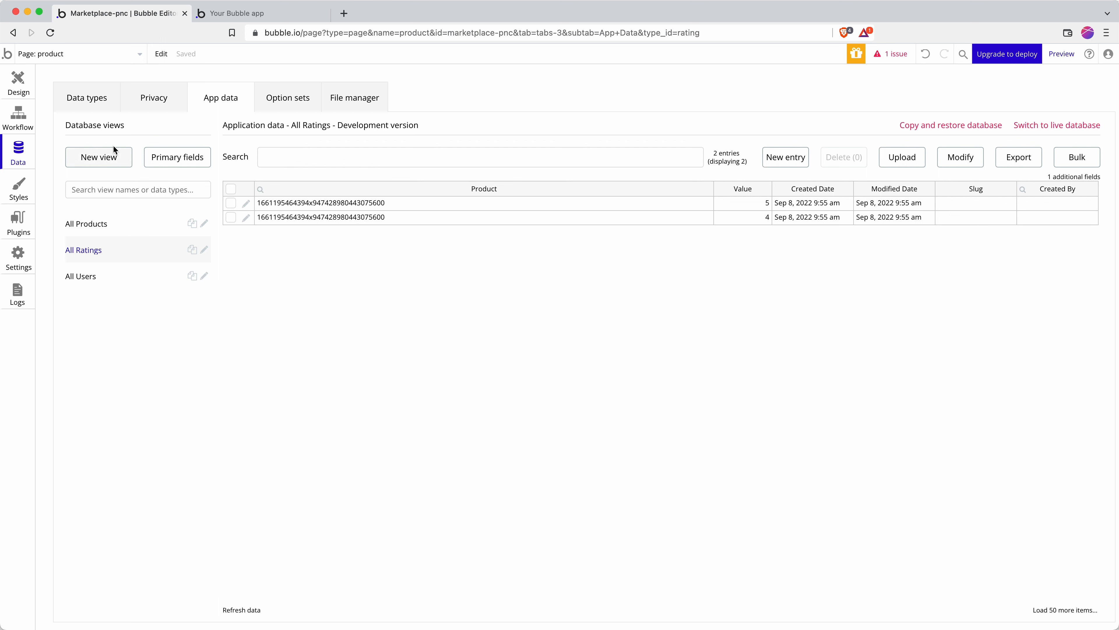
pyautogui.click(18, 121)
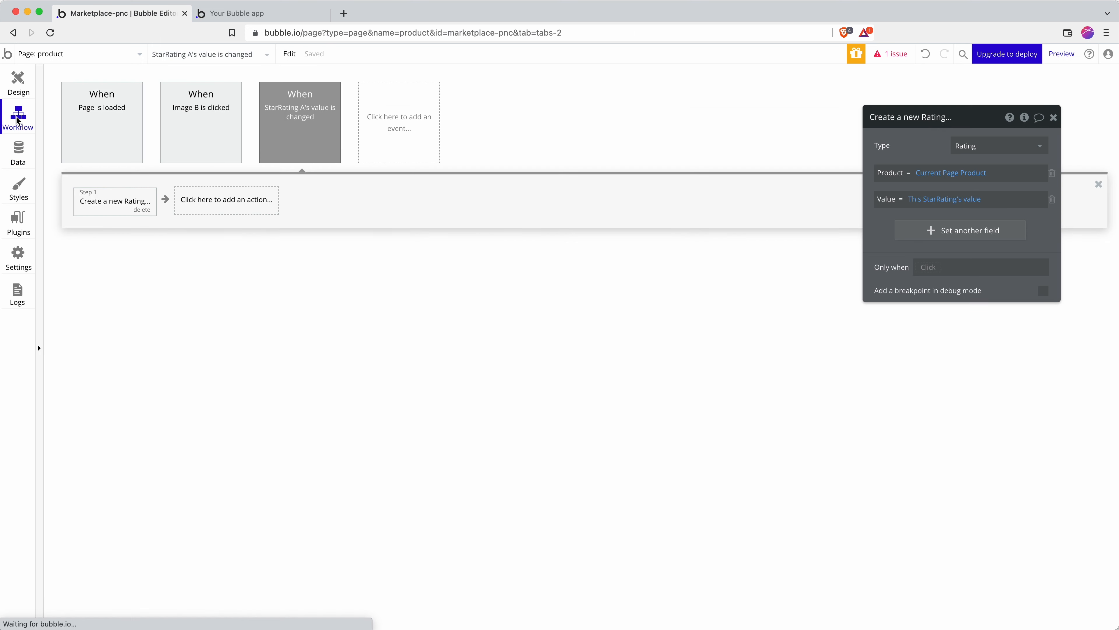
# Start an Only when condition on the StarRating A's value is changed event with a search for the Rating type.
pyautogui.click(317, 149)
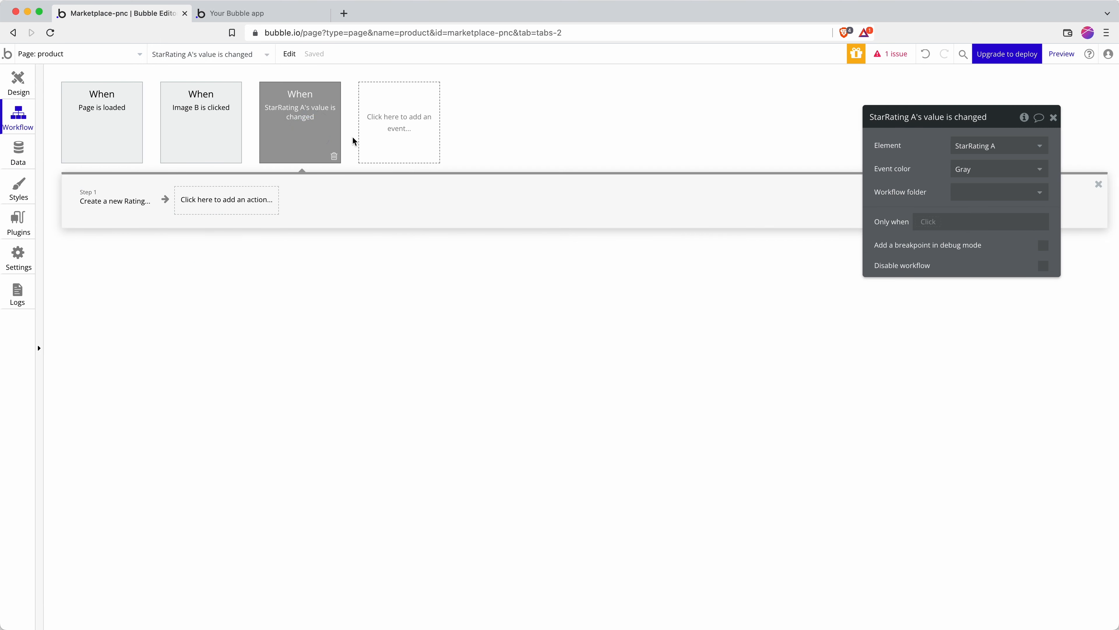
pyautogui.click(926, 224)
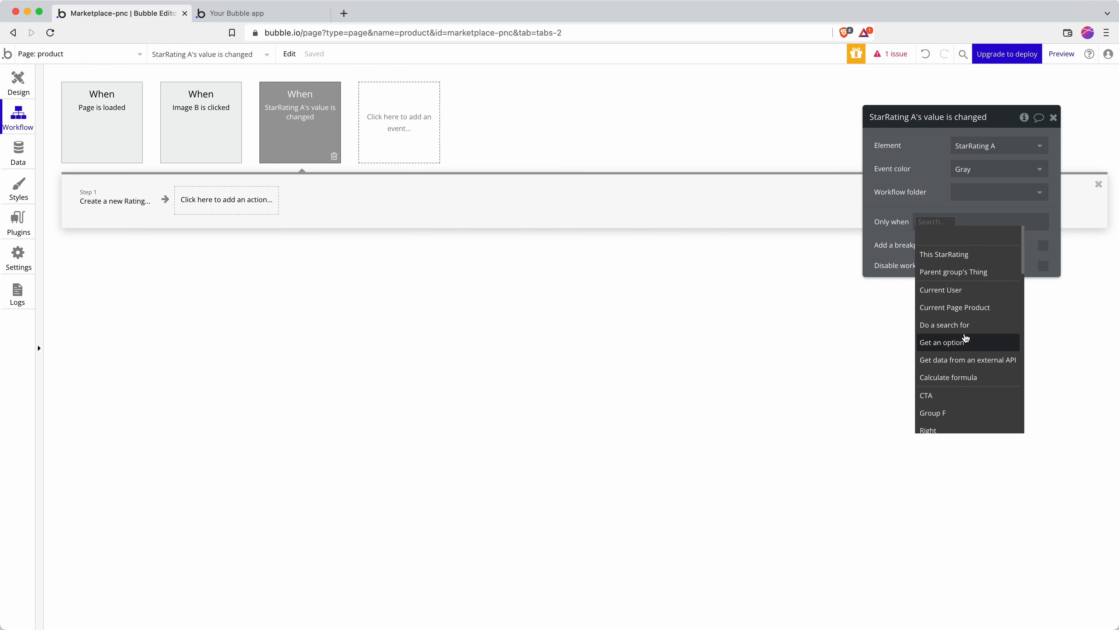
pyautogui.click(961, 325)
pyautogui.click(777, 145)
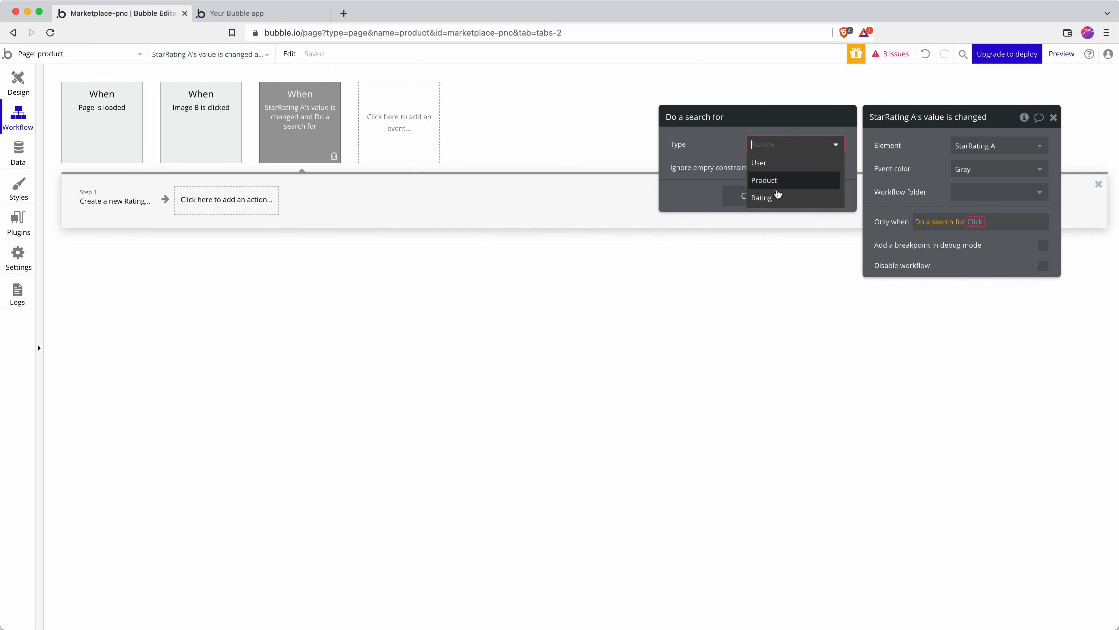
pyautogui.click(769, 198)
# Constrain the Ratings search in the event condition to Product = Current Page Product.
pyautogui.click(750, 180)
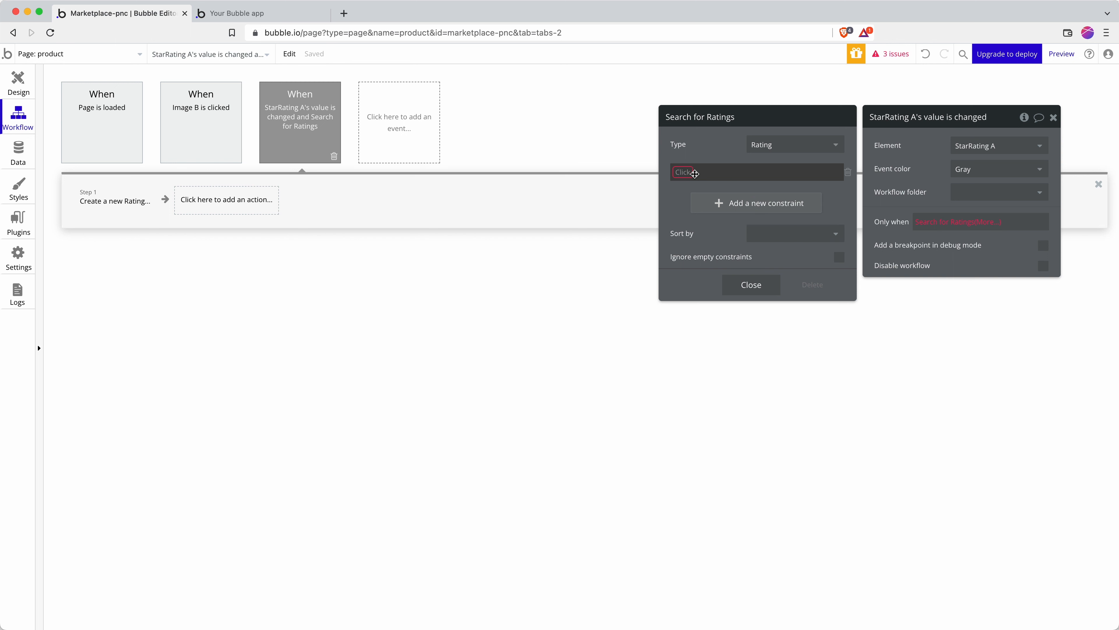
pyautogui.click(694, 172)
pyautogui.click(703, 188)
pyautogui.click(709, 171)
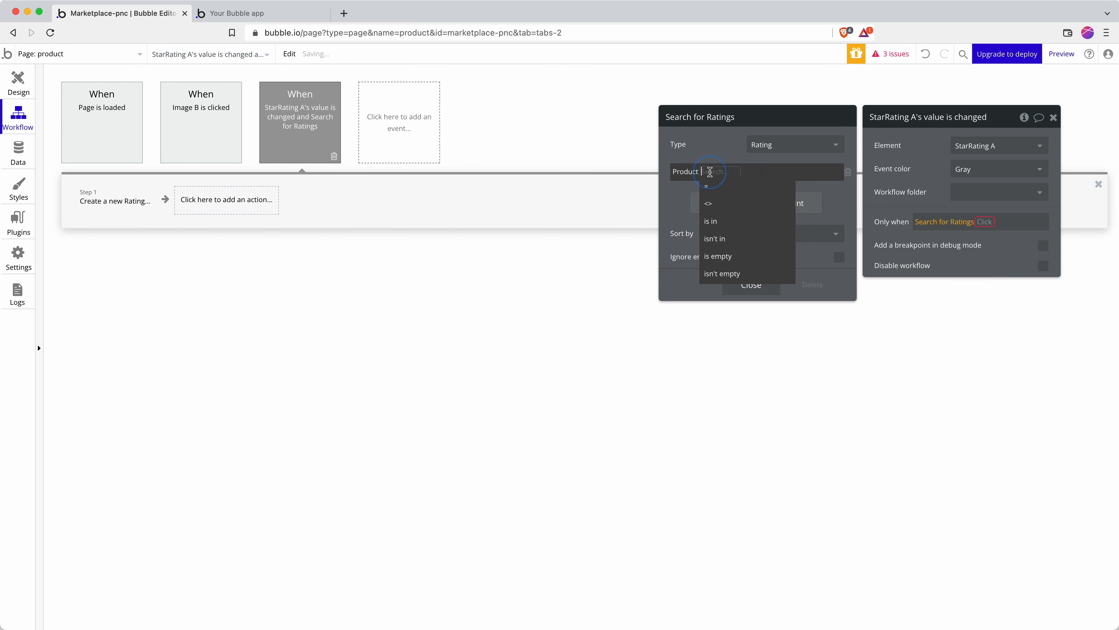
pyautogui.click(714, 187)
pyautogui.click(725, 170)
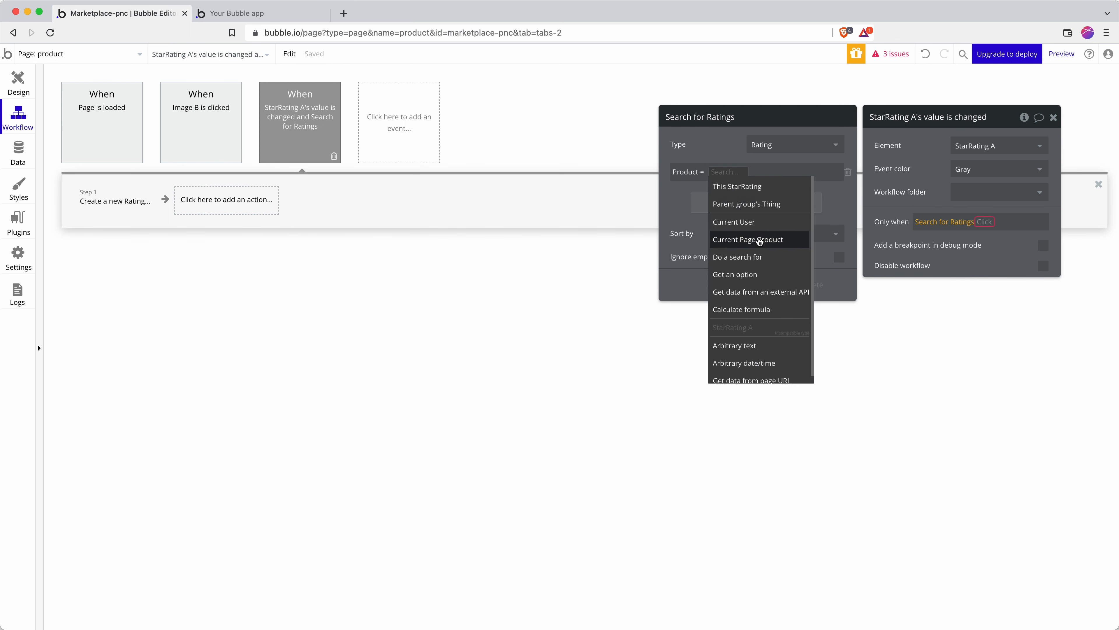
pyautogui.click(757, 239)
# Add a second constraint, Created By = Current User, to the event condition's Ratings search.
pyautogui.click(736, 207)
pyautogui.click(683, 198)
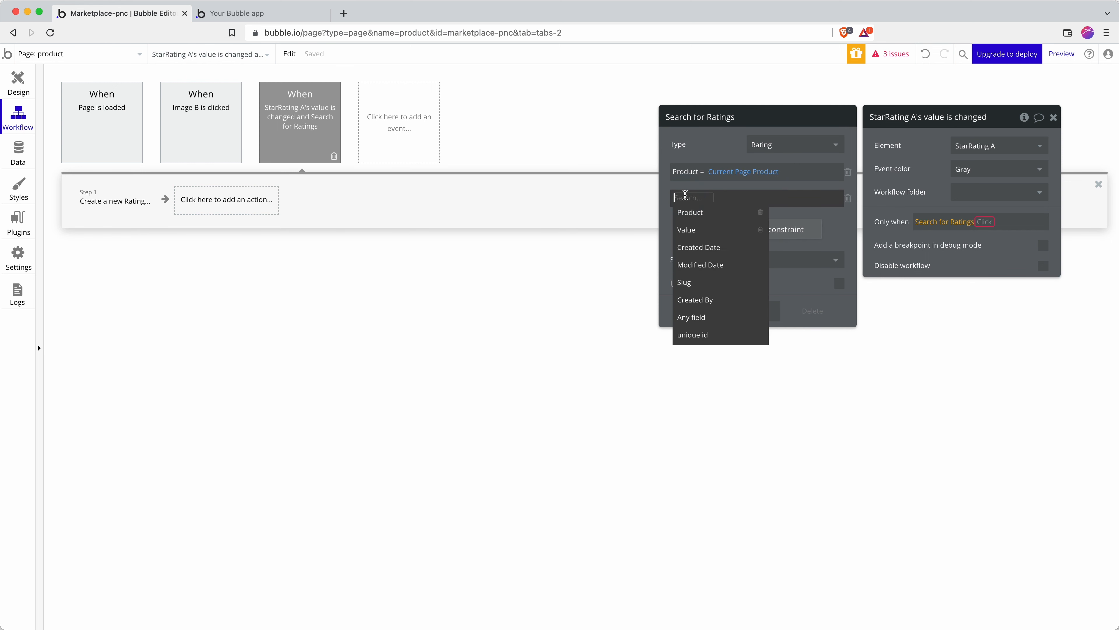
pyautogui.click(714, 299)
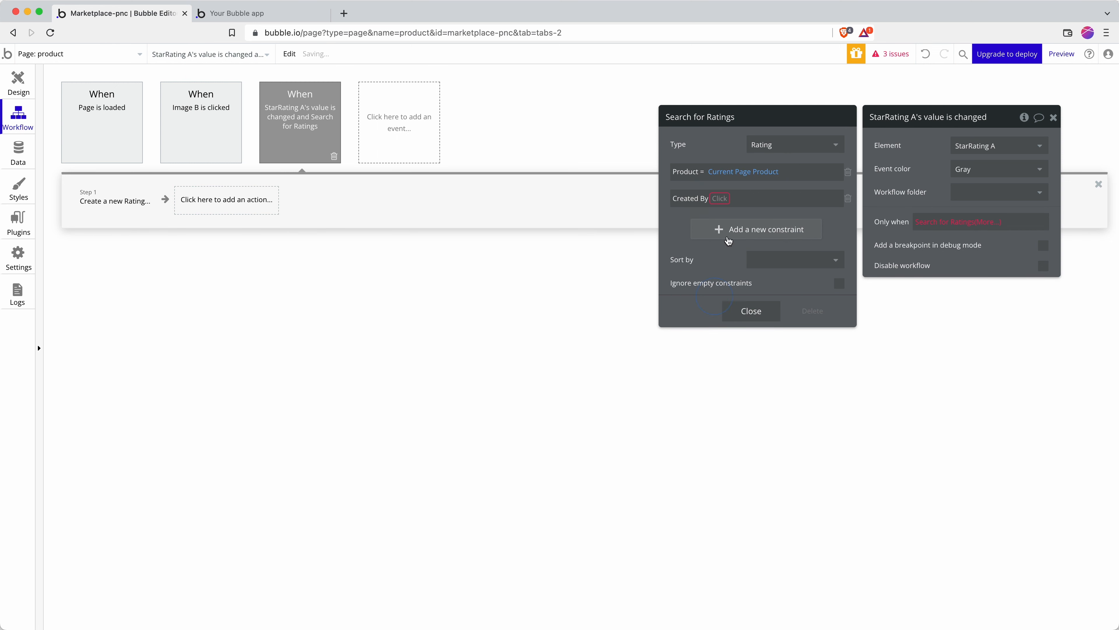
pyautogui.click(730, 199)
pyautogui.click(726, 217)
pyautogui.click(733, 203)
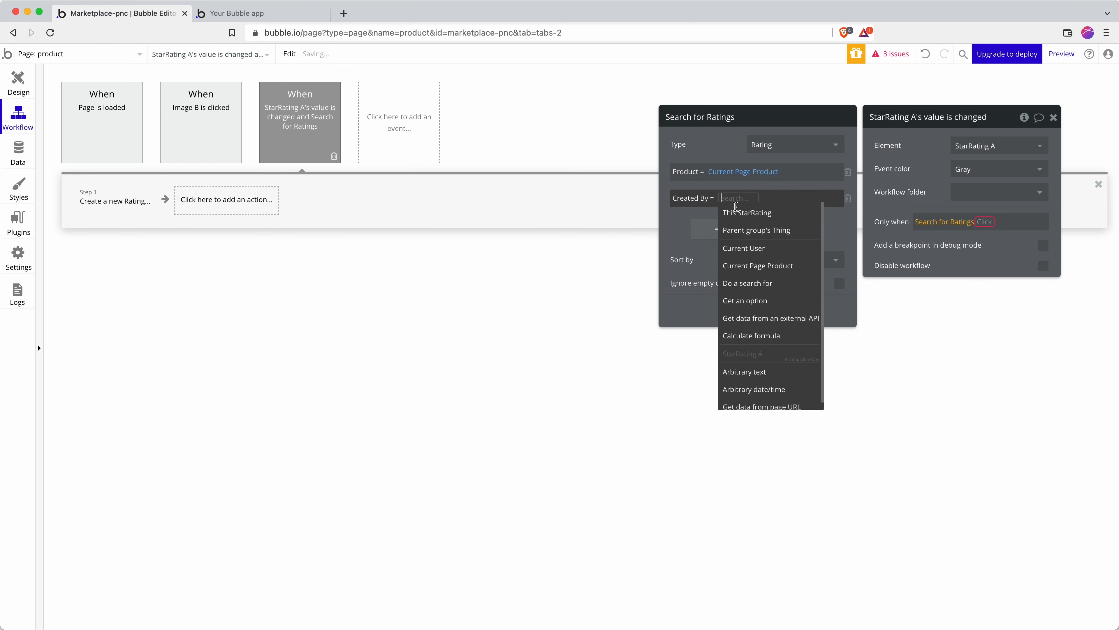
pyautogui.click(745, 249)
# Complete the event condition as Search for Ratings:count is 0 and check its Create a new Rating action.
pyautogui.click(986, 221)
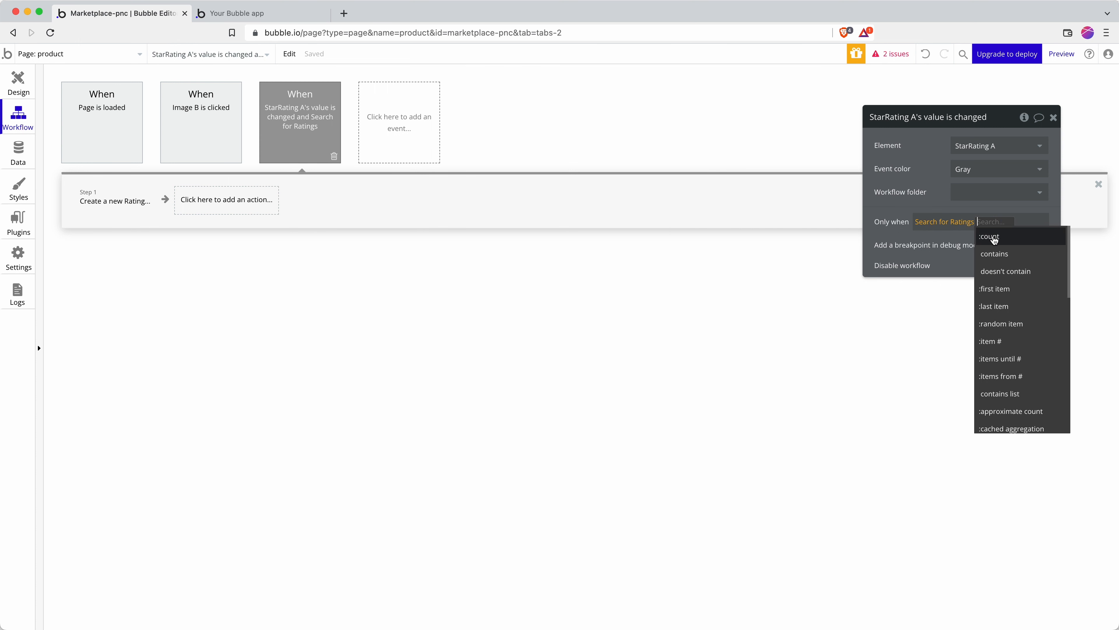
pyautogui.click(993, 237)
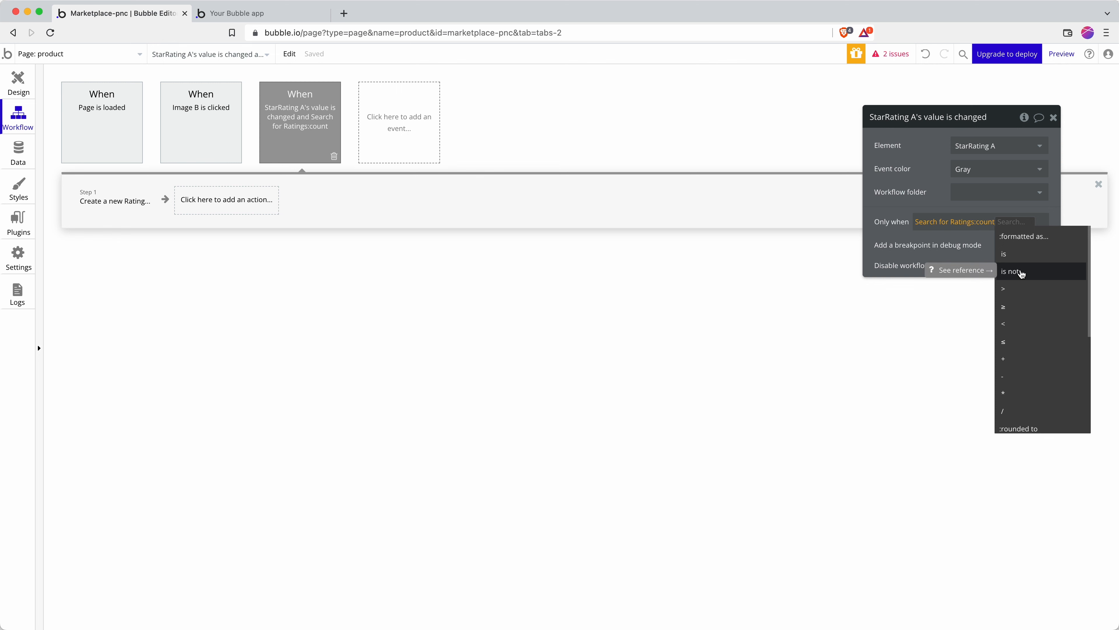
pyautogui.click(1022, 255)
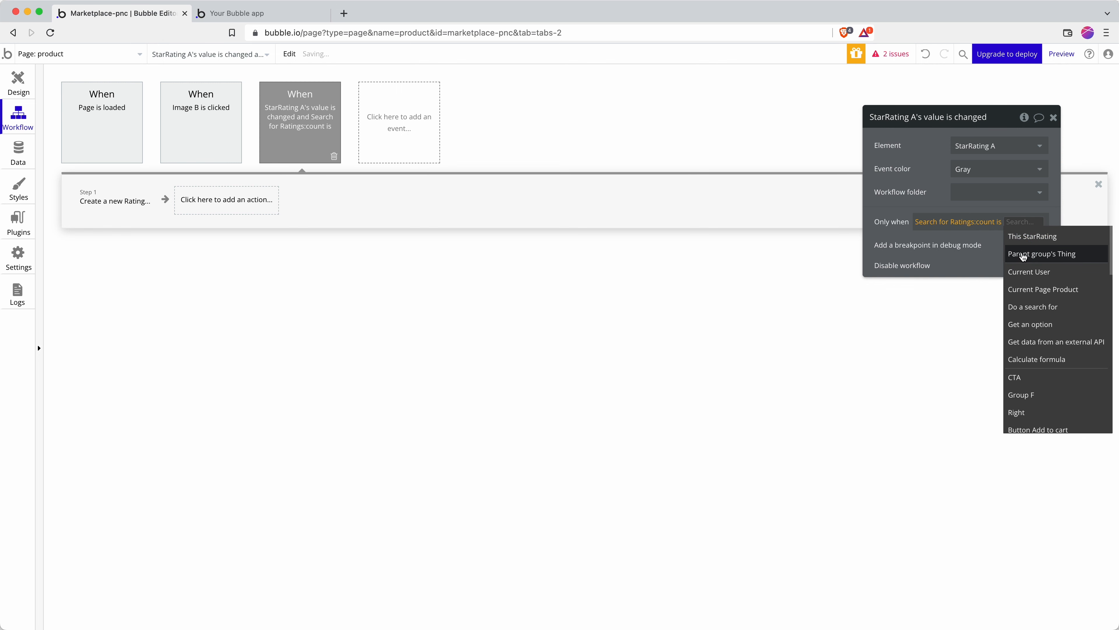
pyautogui.write('0')
pyautogui.press('Return')
pyautogui.click(127, 207)
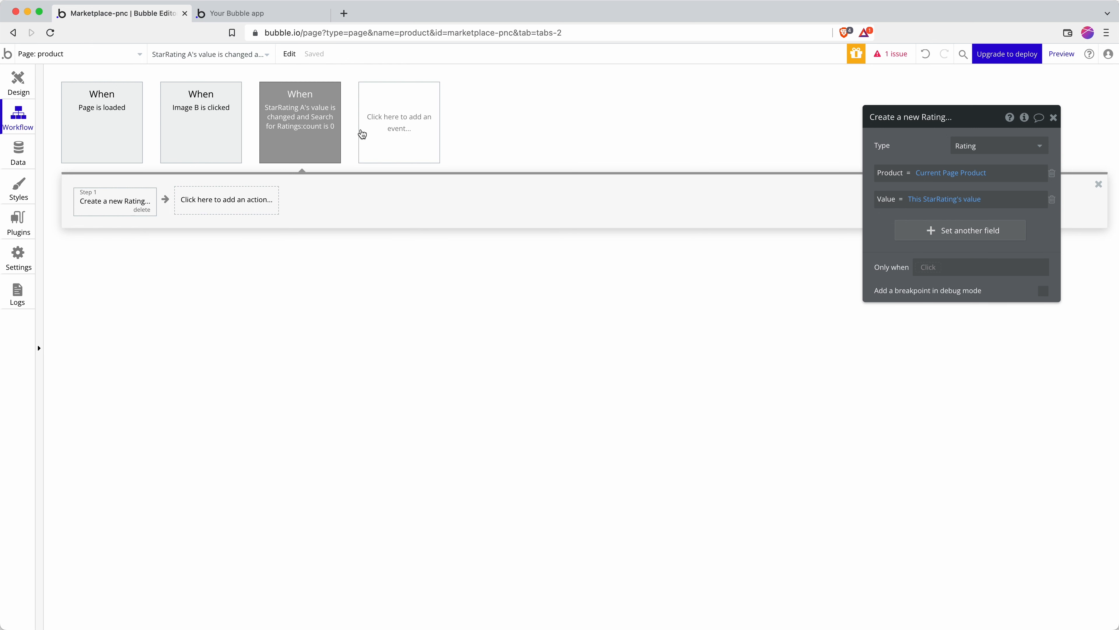
# Duplicate the StarRating A's value is changed event by copying it and pasting it as a new event.
pyautogui.click(313, 137)
pyautogui.rightClick(313, 135)
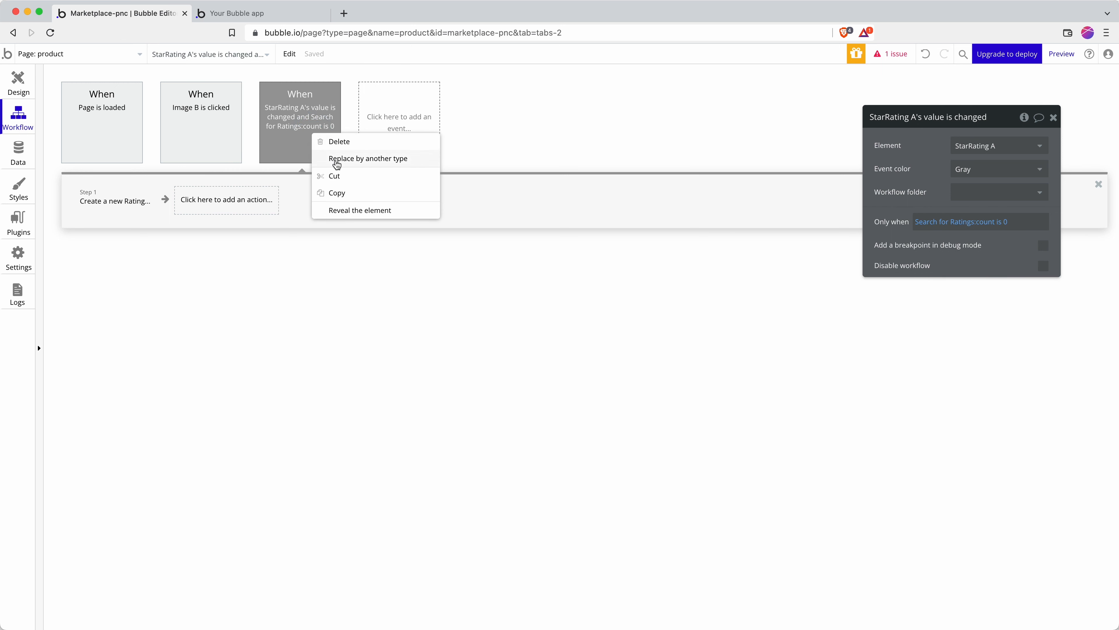
pyautogui.click(337, 193)
pyautogui.rightClick(384, 120)
pyautogui.click(408, 128)
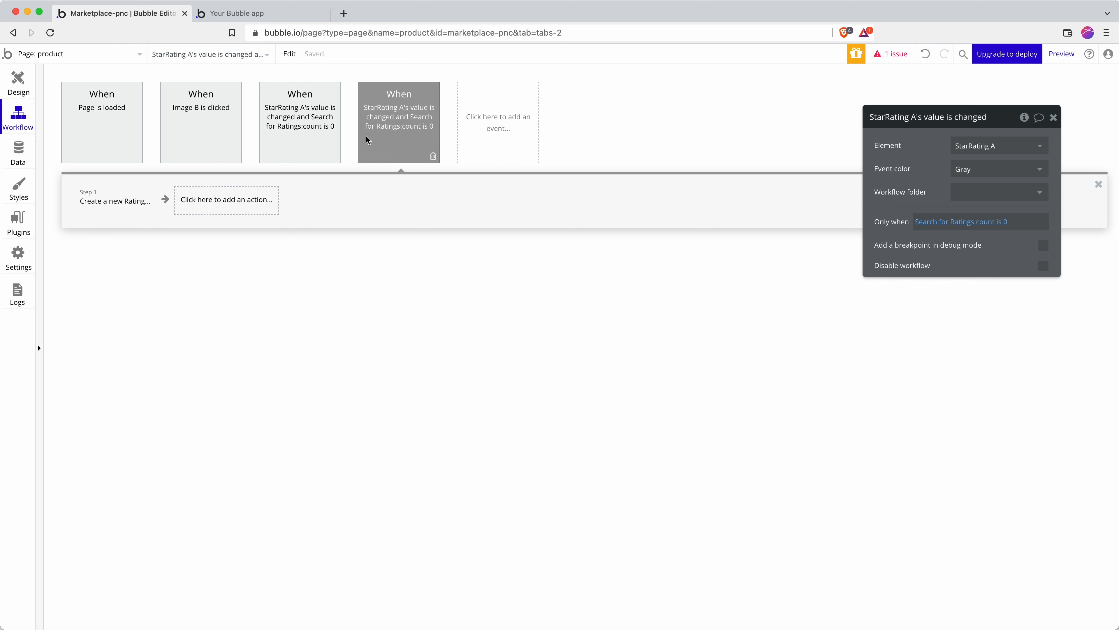
# Change the duplicated event's condition to Search for Ratings:count is not 0.
pyautogui.moveTo(385, 142)
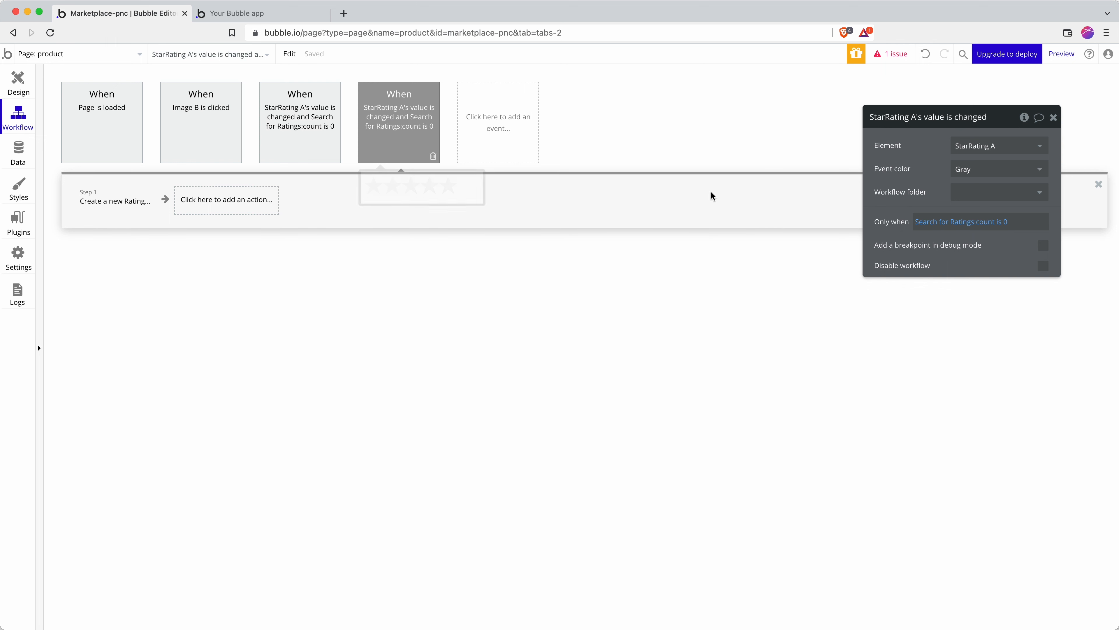
pyautogui.click(941, 222)
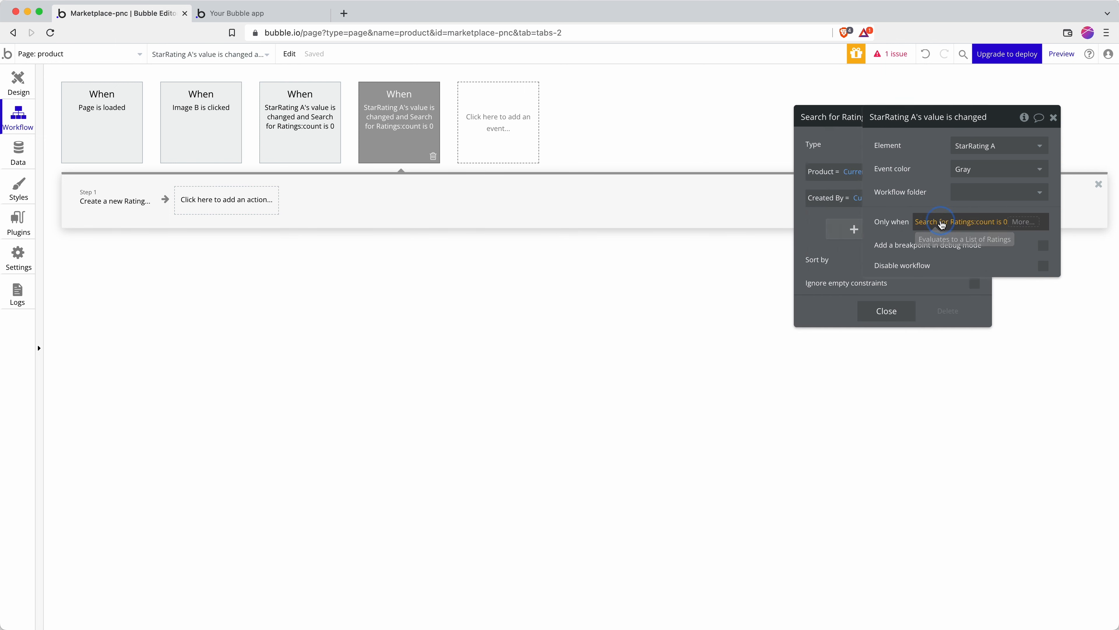
pyautogui.click(1002, 226)
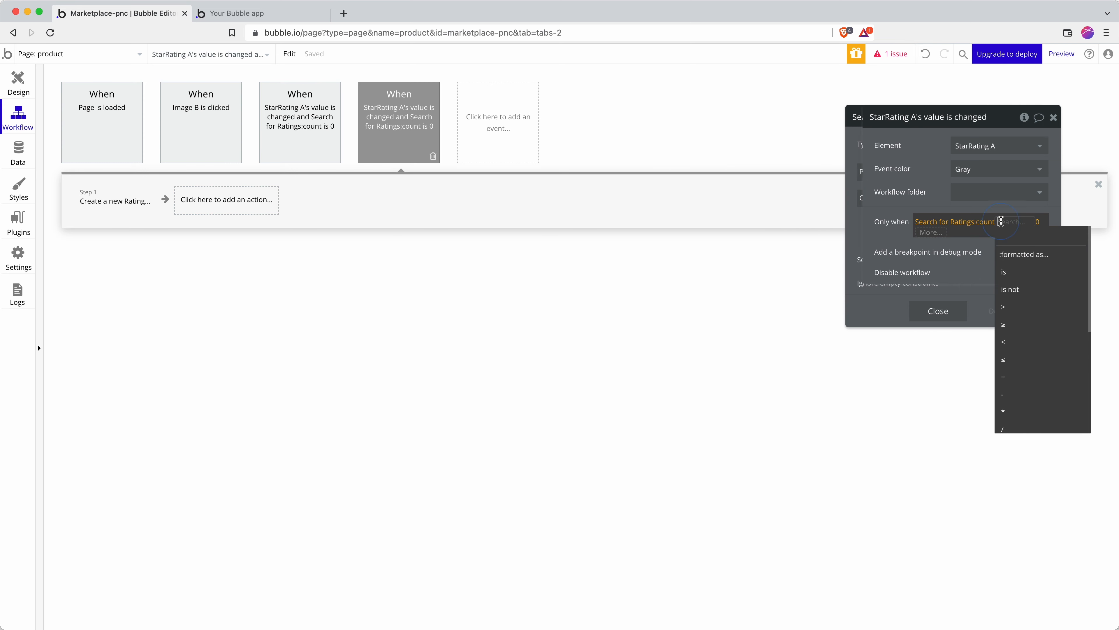
pyautogui.click(1021, 291)
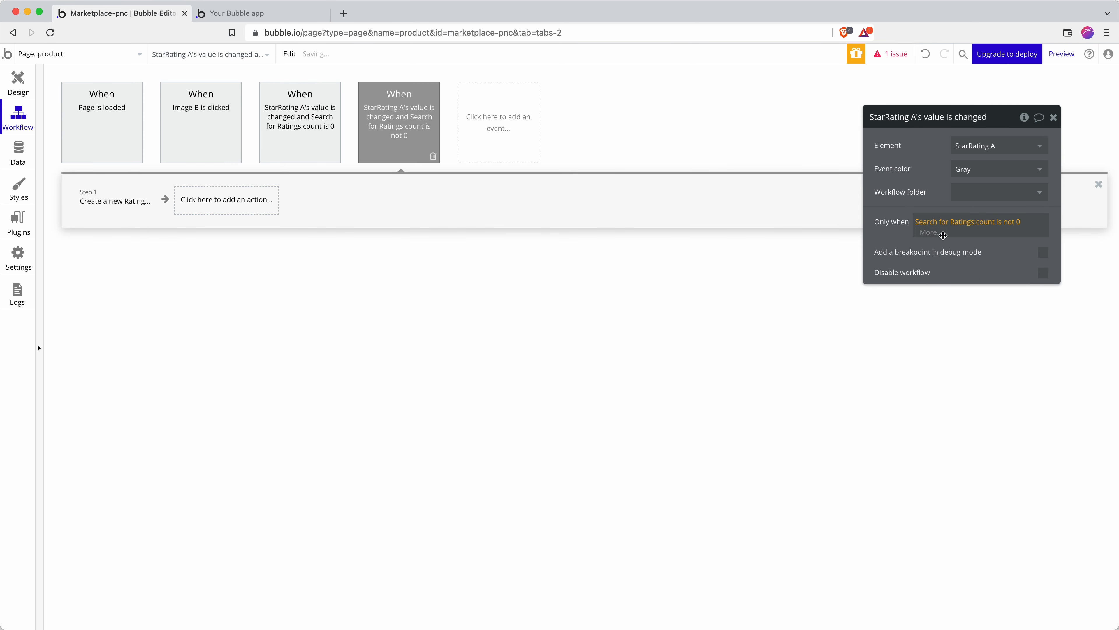
# Replace the duplicated event's Create a new Rating action with a Make changes to thing action.
pyautogui.click(130, 204)
pyautogui.press('Delete')
pyautogui.click(101, 210)
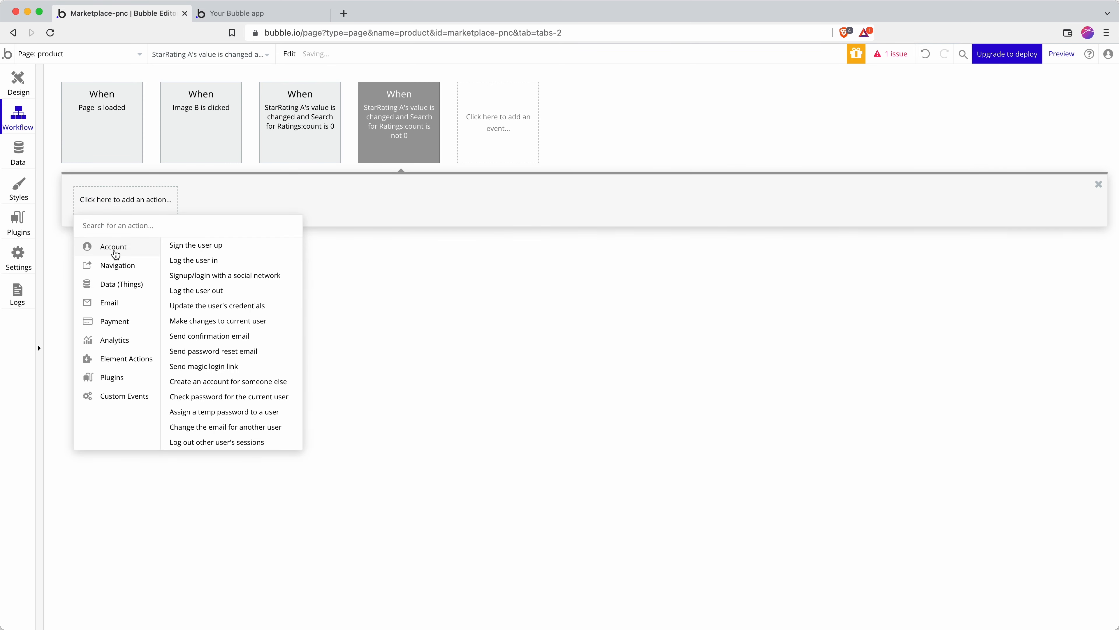
pyautogui.moveTo(127, 283)
pyautogui.click(214, 262)
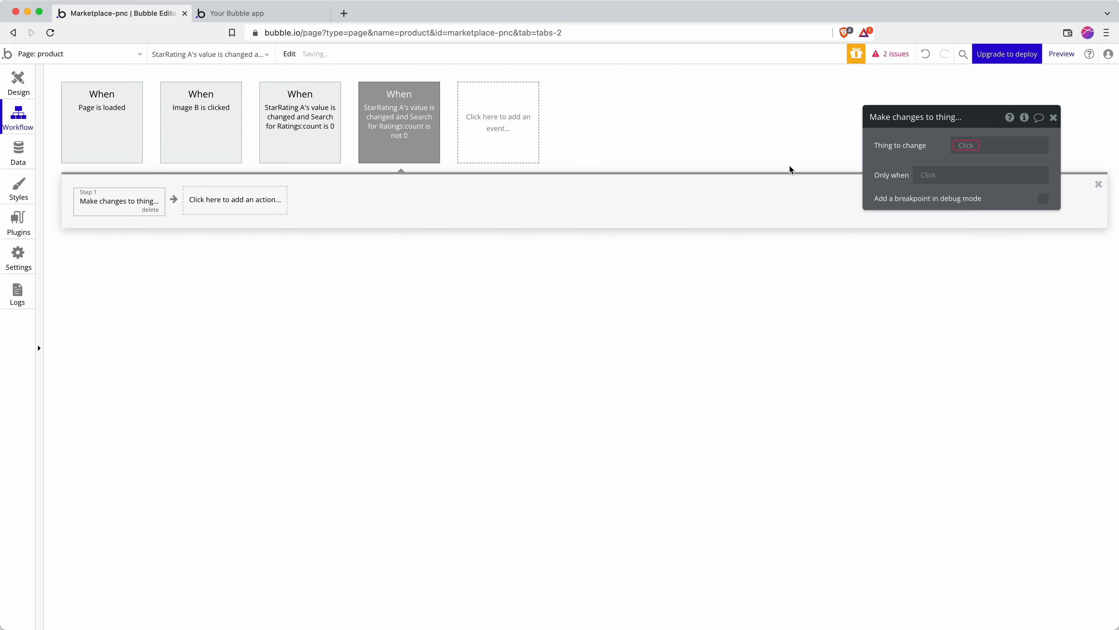
# Set the action's Thing to change to a search for the Rating type.
pyautogui.click(966, 145)
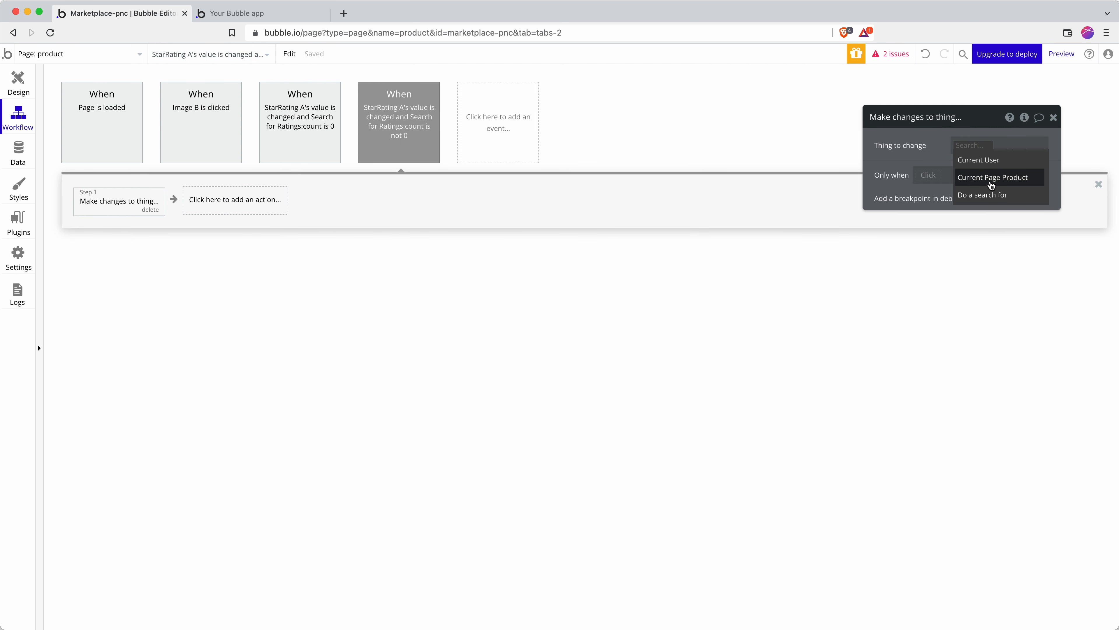
pyautogui.click(994, 198)
pyautogui.click(794, 143)
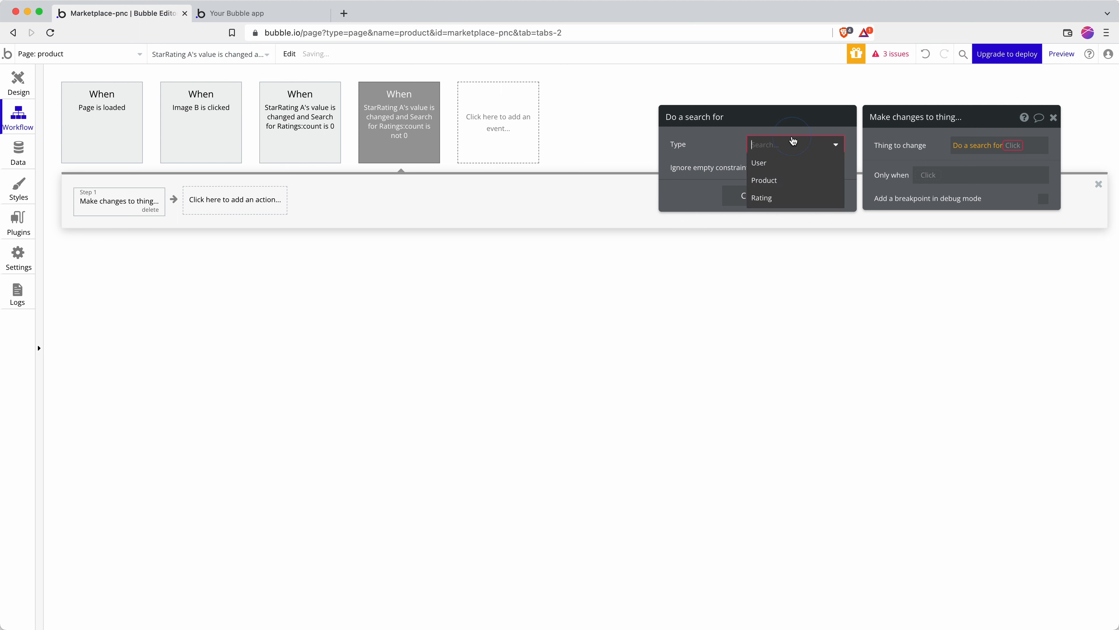
pyautogui.click(784, 197)
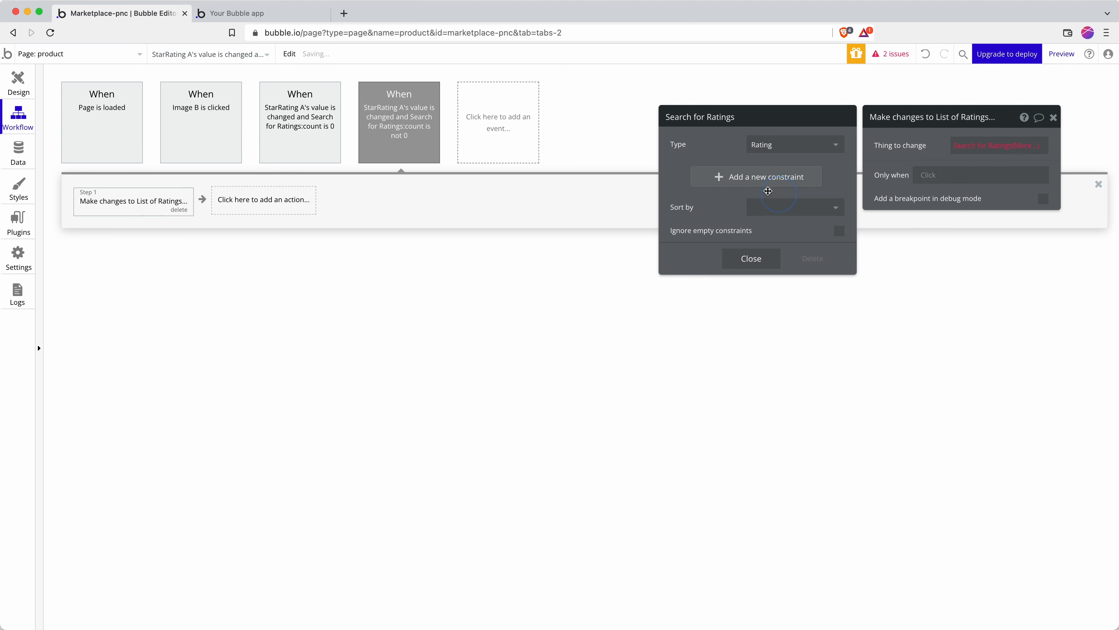
# Limit the Thing to change search to Ratings whose Product = Current Page Product.
pyautogui.click(725, 179)
pyautogui.click(696, 171)
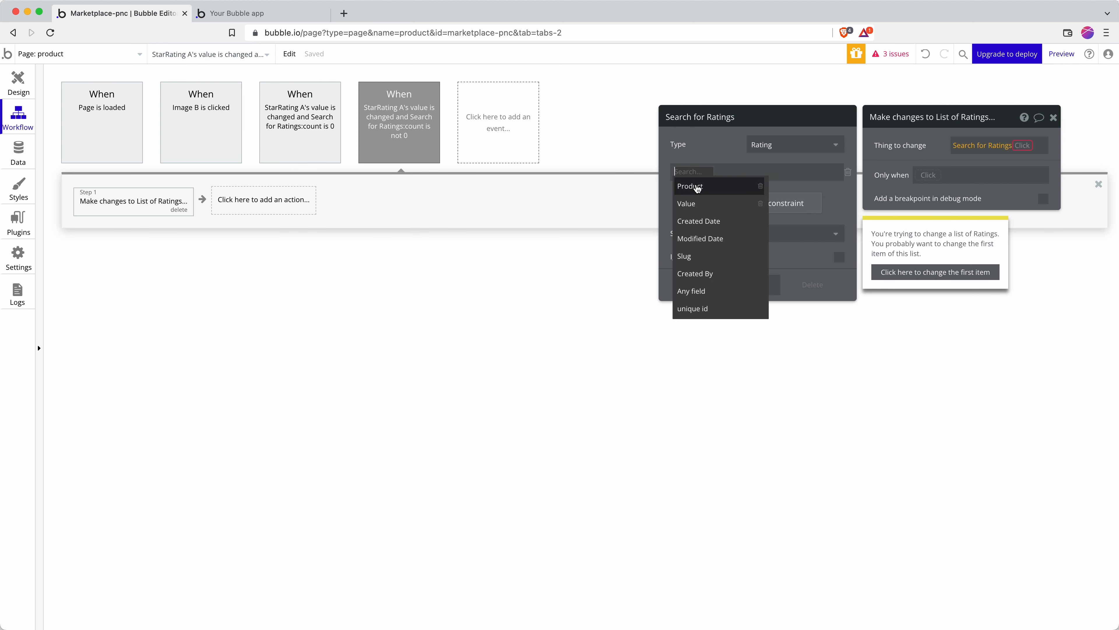
pyautogui.click(701, 190)
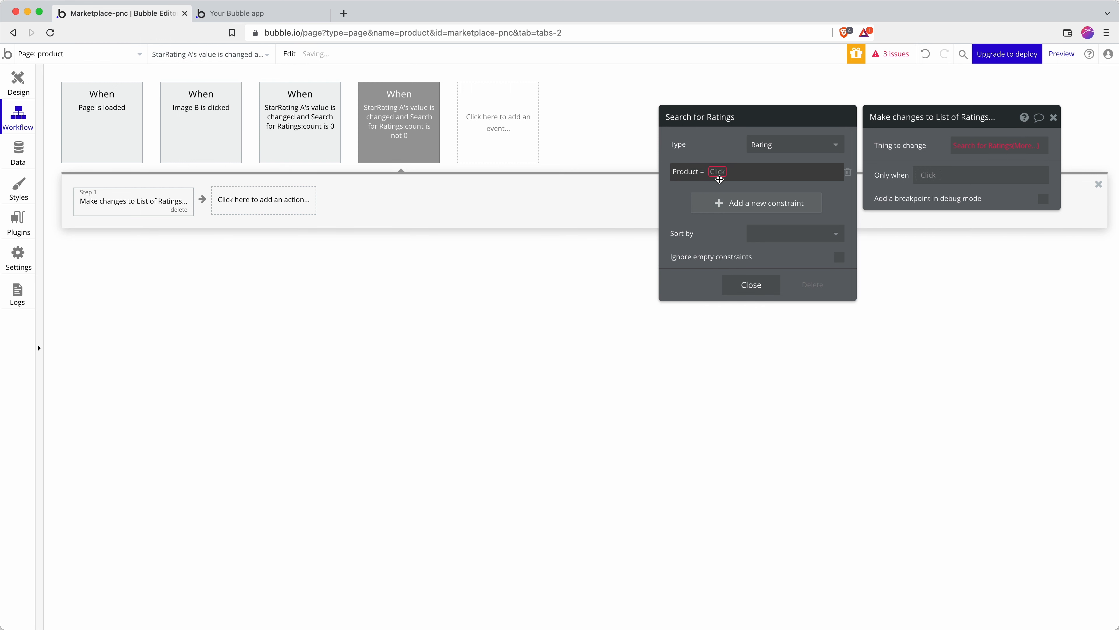
pyautogui.click(731, 174)
pyautogui.click(749, 239)
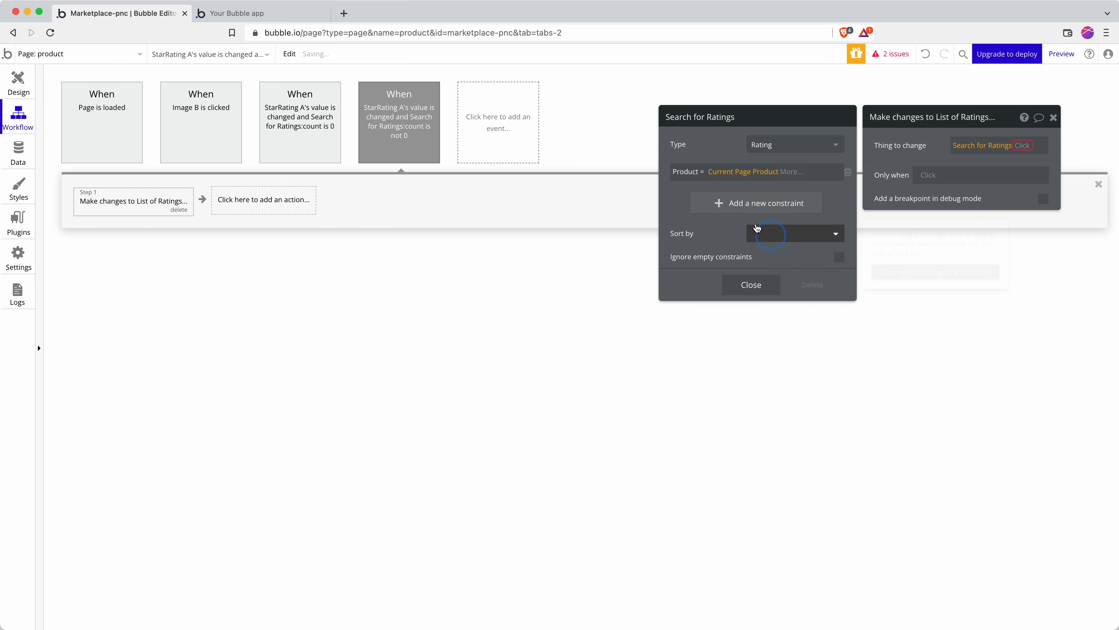
# Add the constraint Created By = Current User to the Thing to change search and use its first item.
pyautogui.click(747, 202)
pyautogui.click(683, 198)
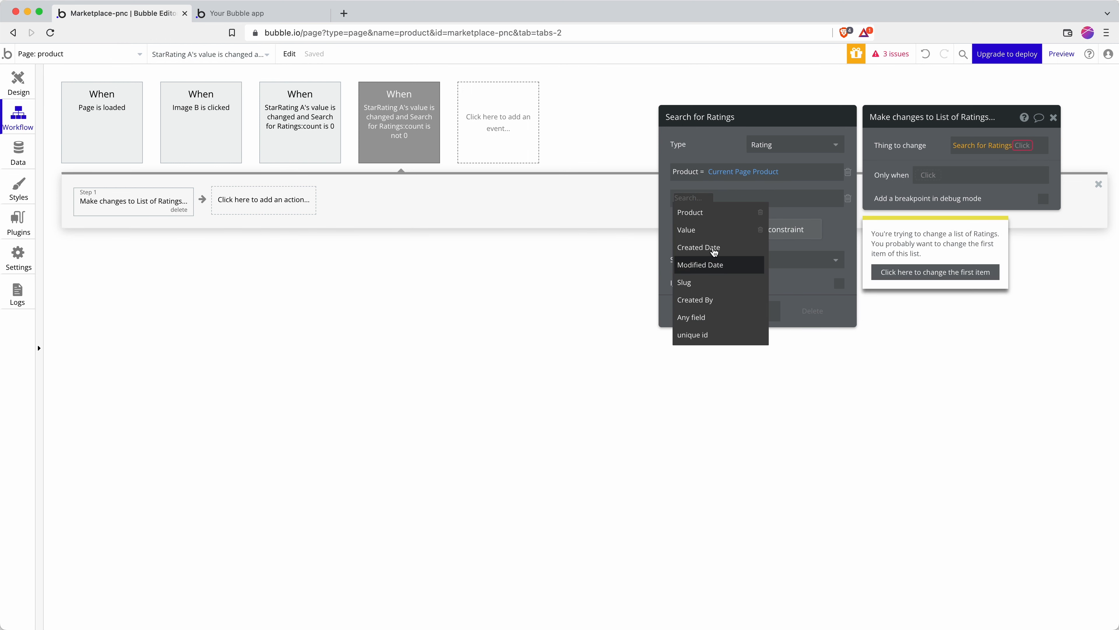
pyautogui.click(721, 300)
pyautogui.click(728, 200)
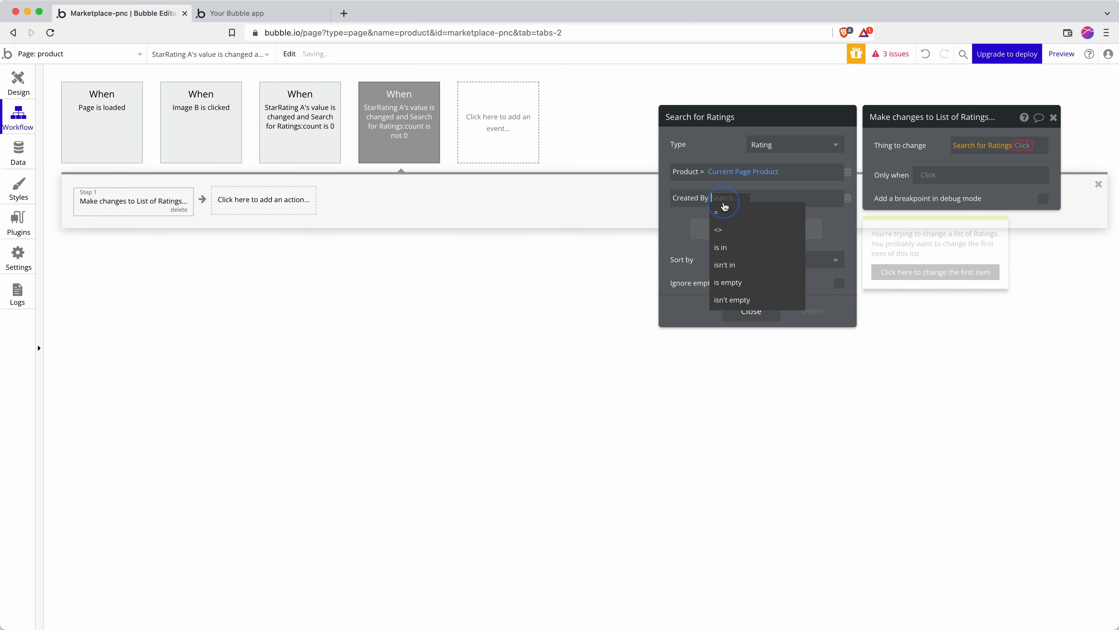
pyautogui.click(724, 215)
pyautogui.click(727, 198)
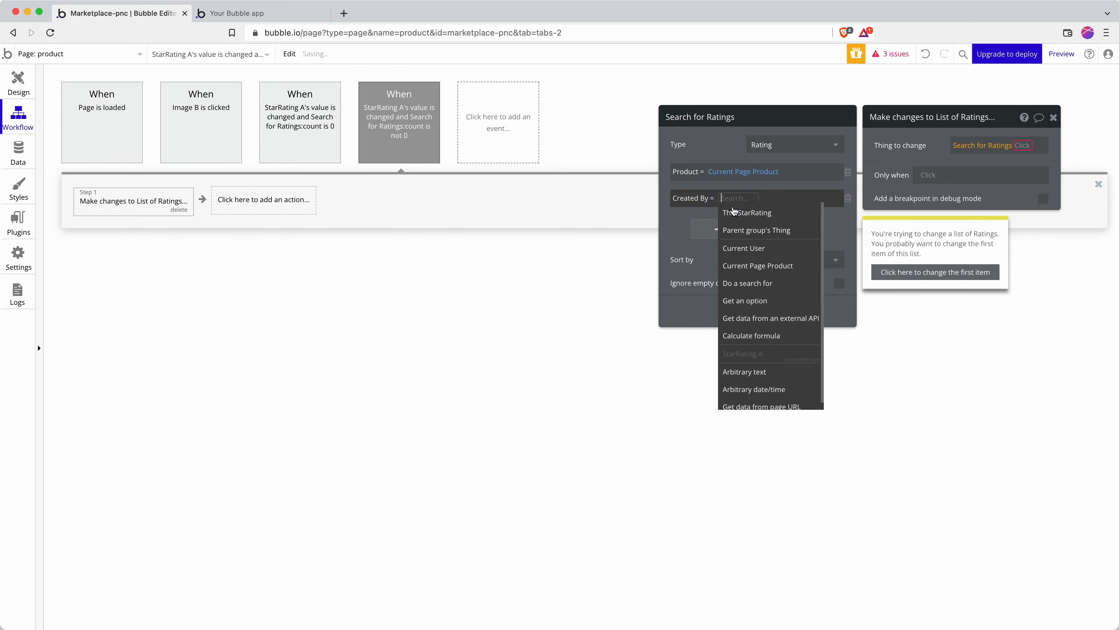
pyautogui.click(755, 256)
pyautogui.click(1021, 146)
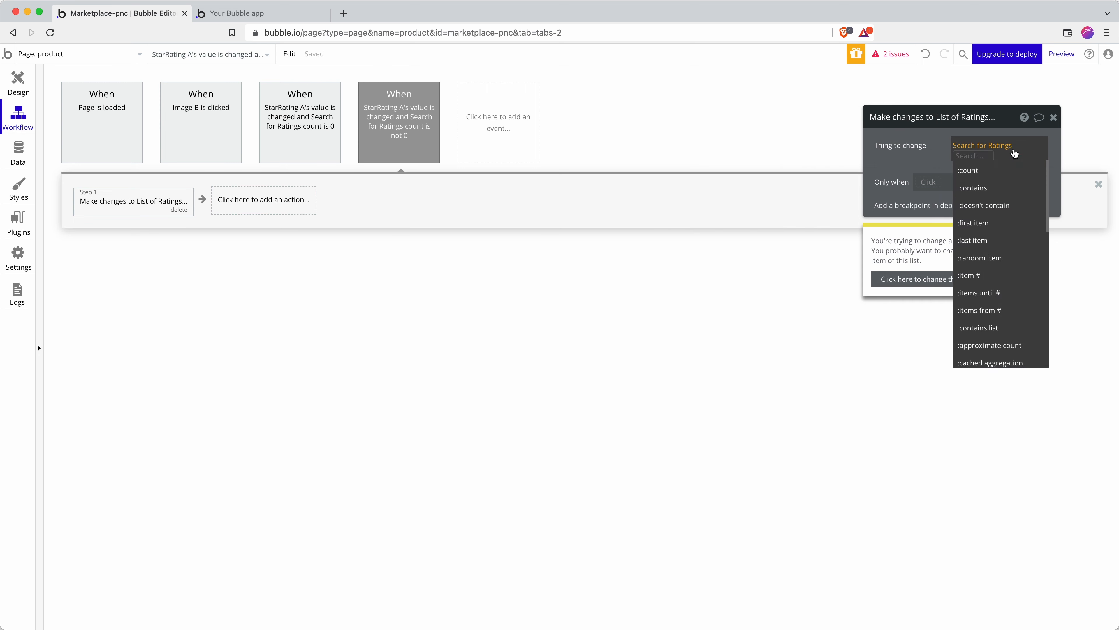
pyautogui.click(985, 222)
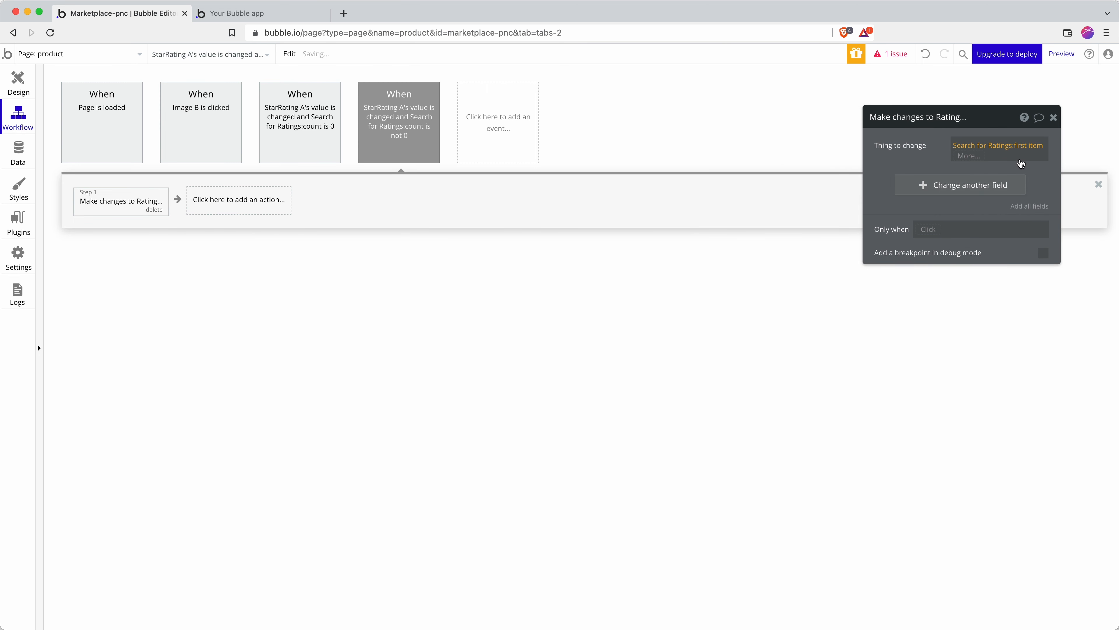
# Set the Value field in the Make changes to Rating action to This StarRating's value.
pyautogui.click(975, 185)
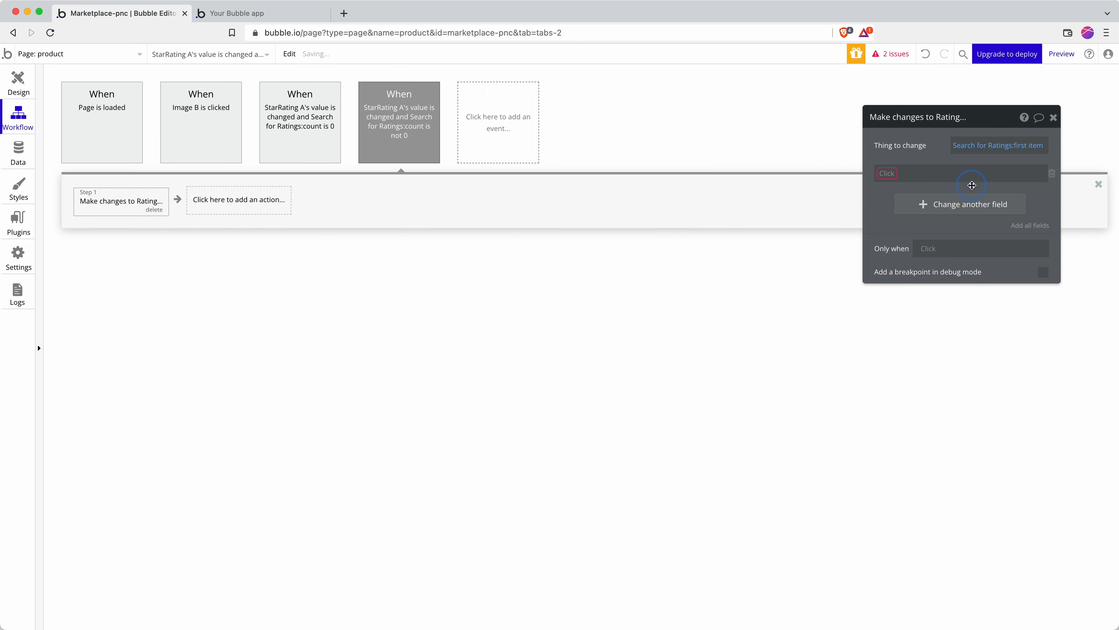
pyautogui.click(894, 172)
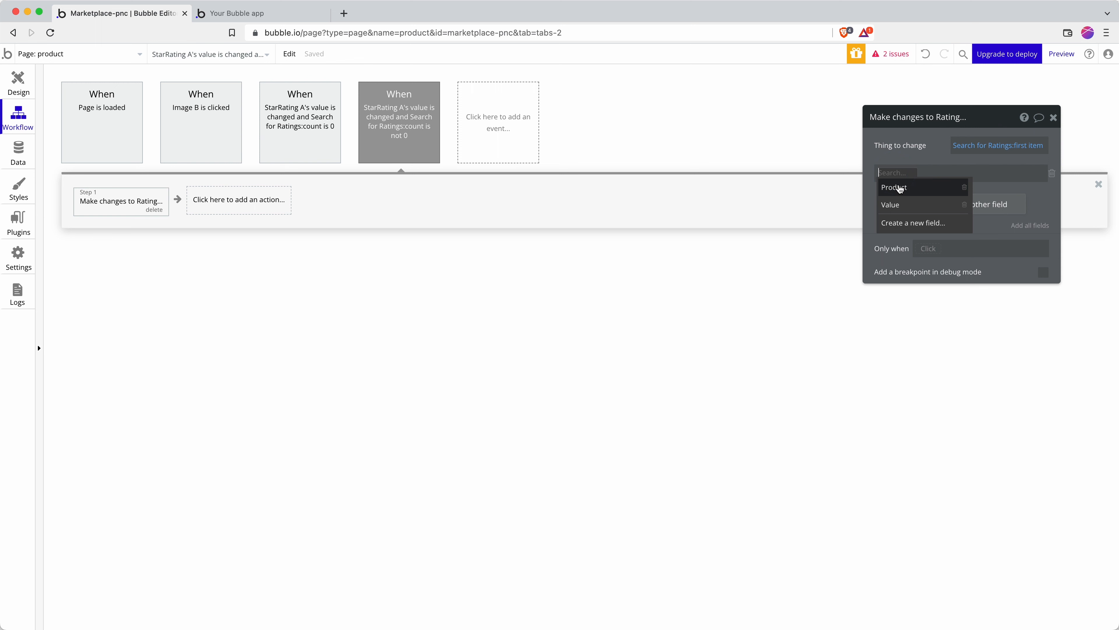
pyautogui.click(915, 204)
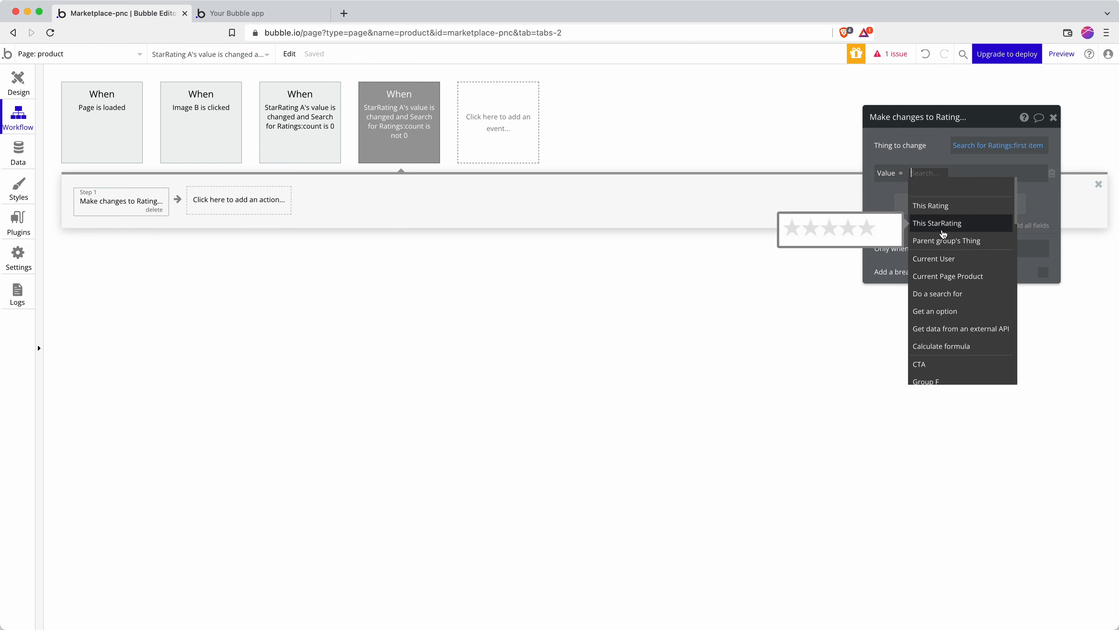
pyautogui.click(947, 224)
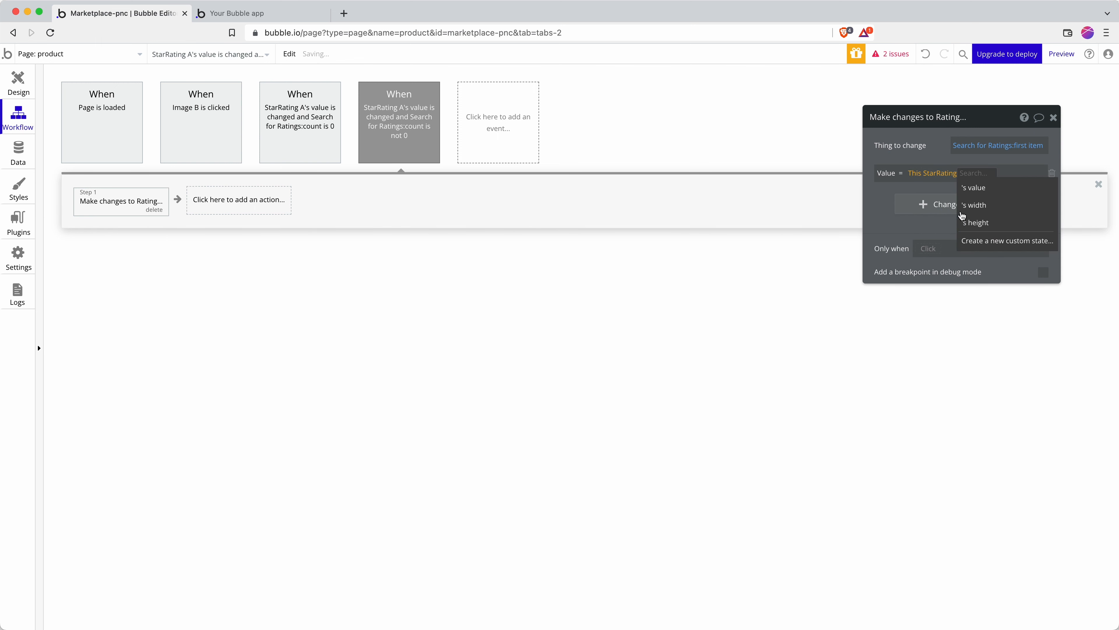
pyautogui.click(946, 174)
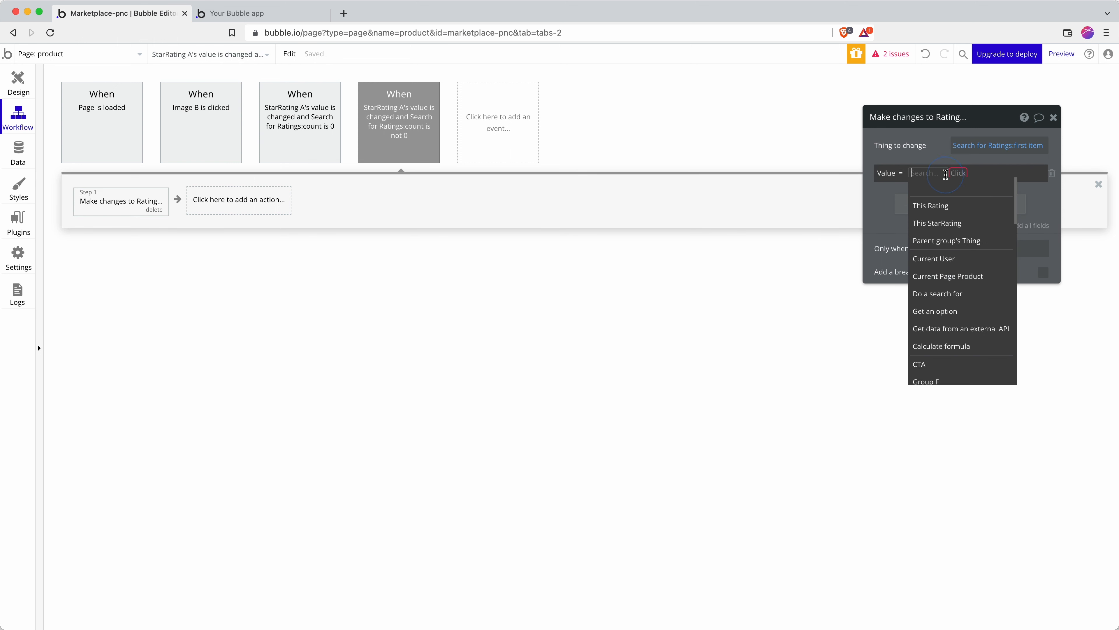
pyautogui.click(946, 223)
pyautogui.click(990, 187)
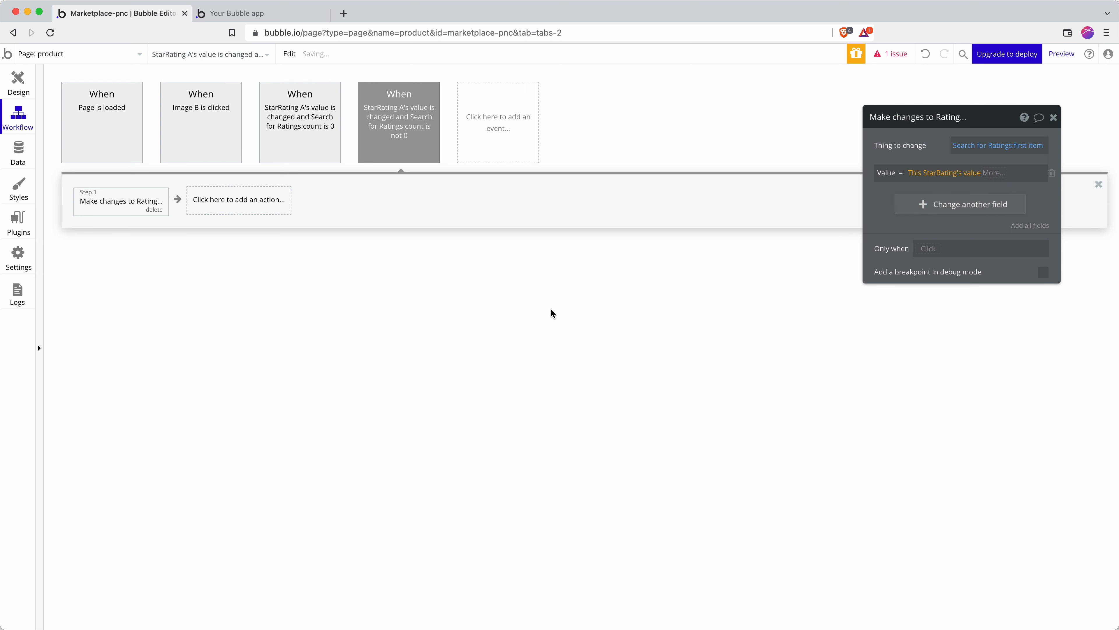
# Delete all existing Ratings entries from the app data and hide the deletion message for future deletions.
pyautogui.click(19, 154)
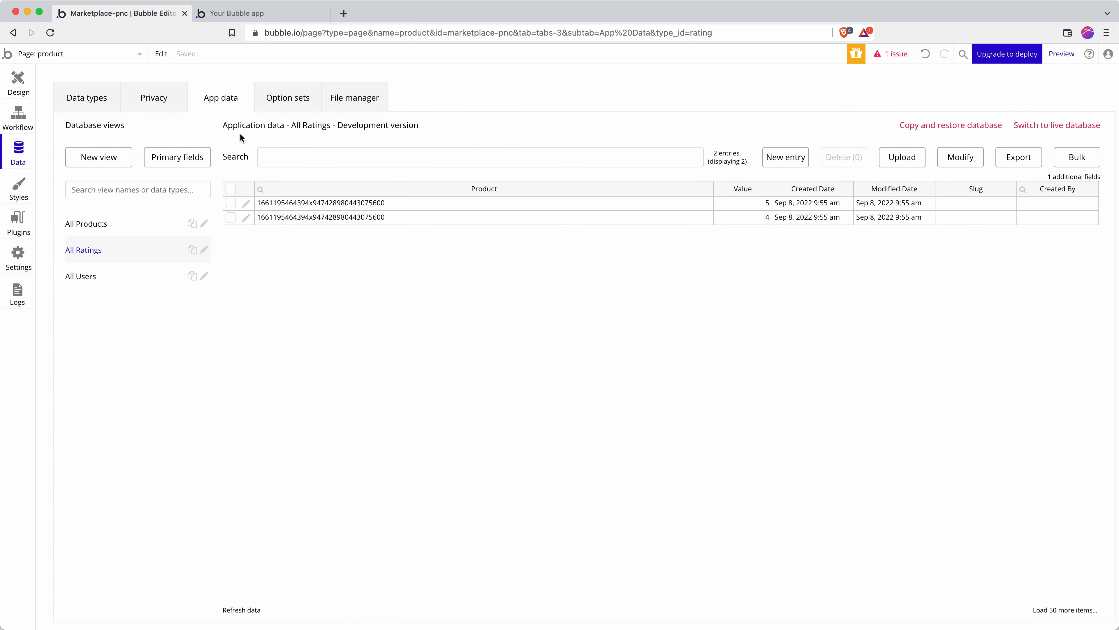
pyautogui.click(231, 189)
pyautogui.click(838, 158)
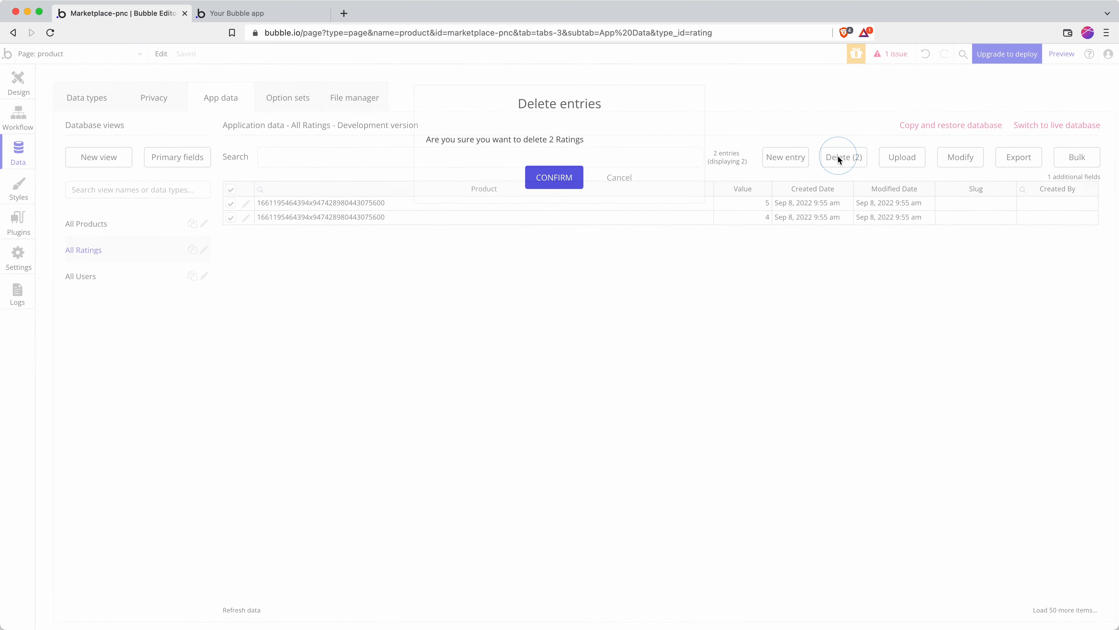
pyautogui.click(555, 179)
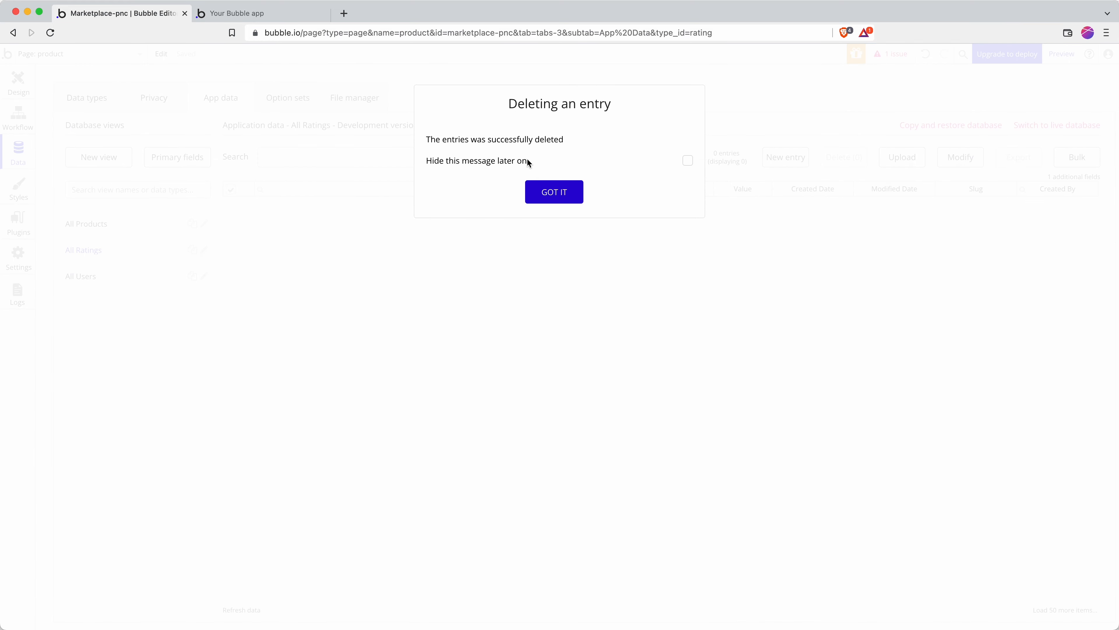
pyautogui.click(687, 160)
pyautogui.click(518, 192)
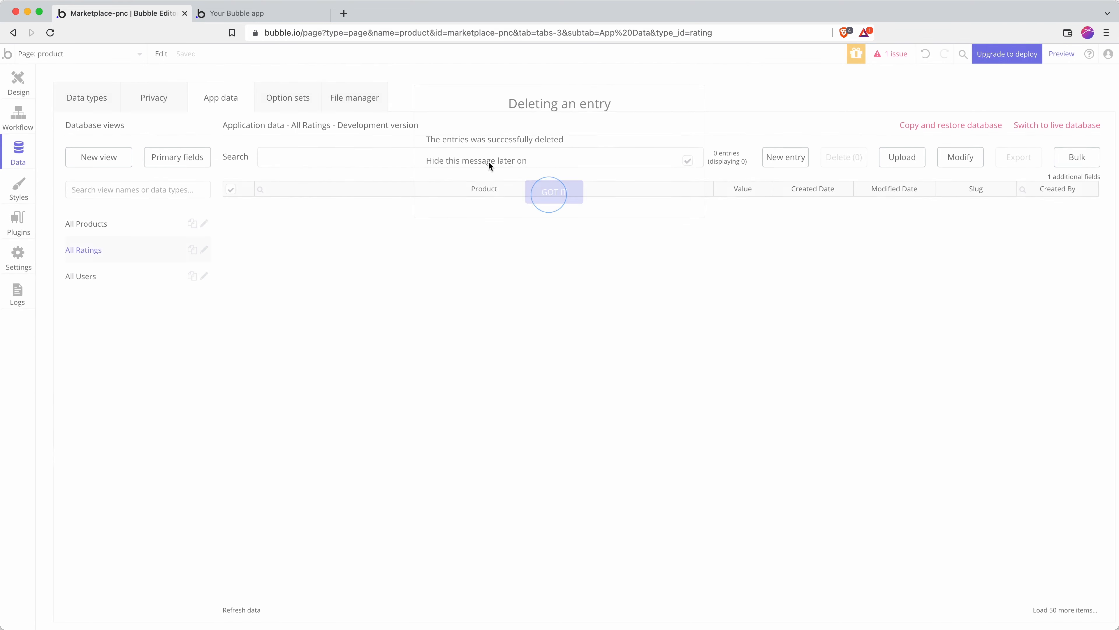
# Reload the Sneakers product preview, rate it four stars, and check the Ratings entries in the app data.
pyautogui.click(286, 18)
pyautogui.click(299, 33)
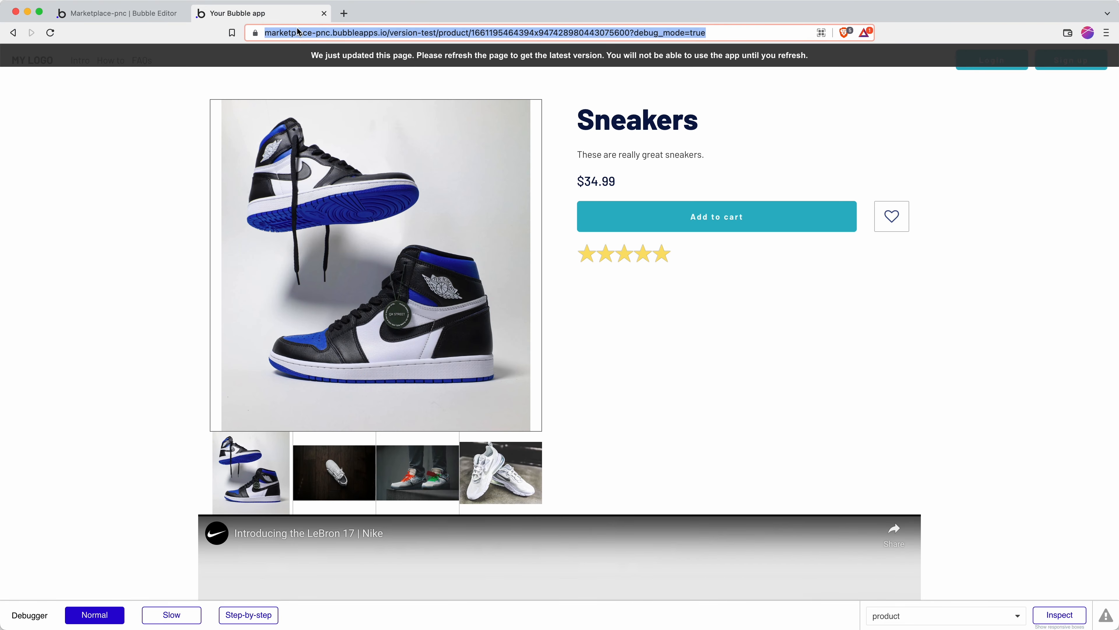
pyautogui.press('Return')
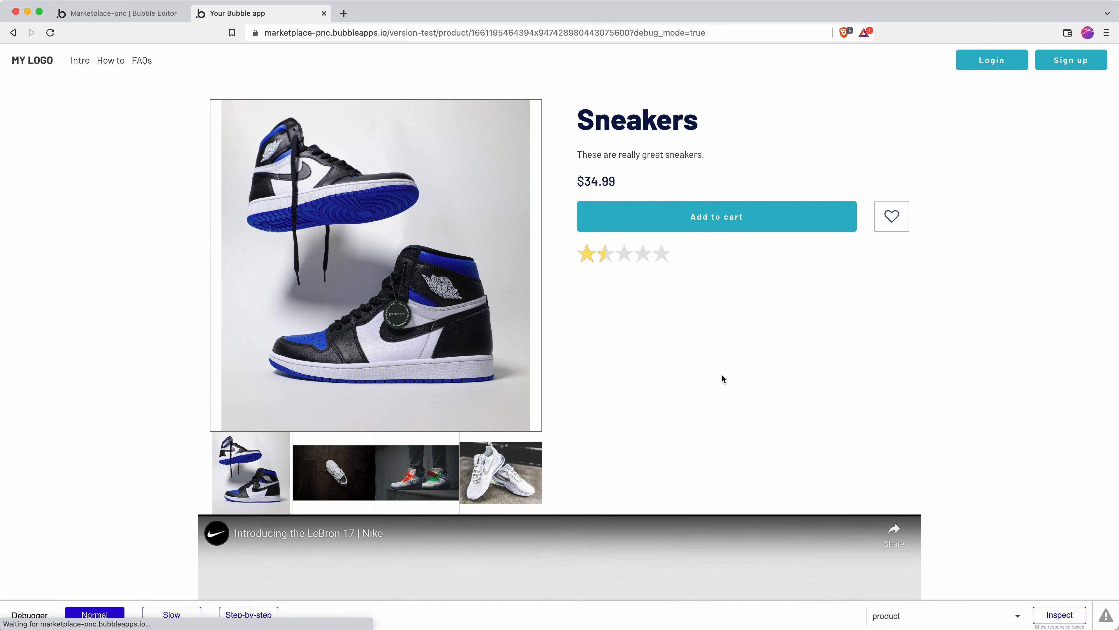
pyautogui.click(644, 253)
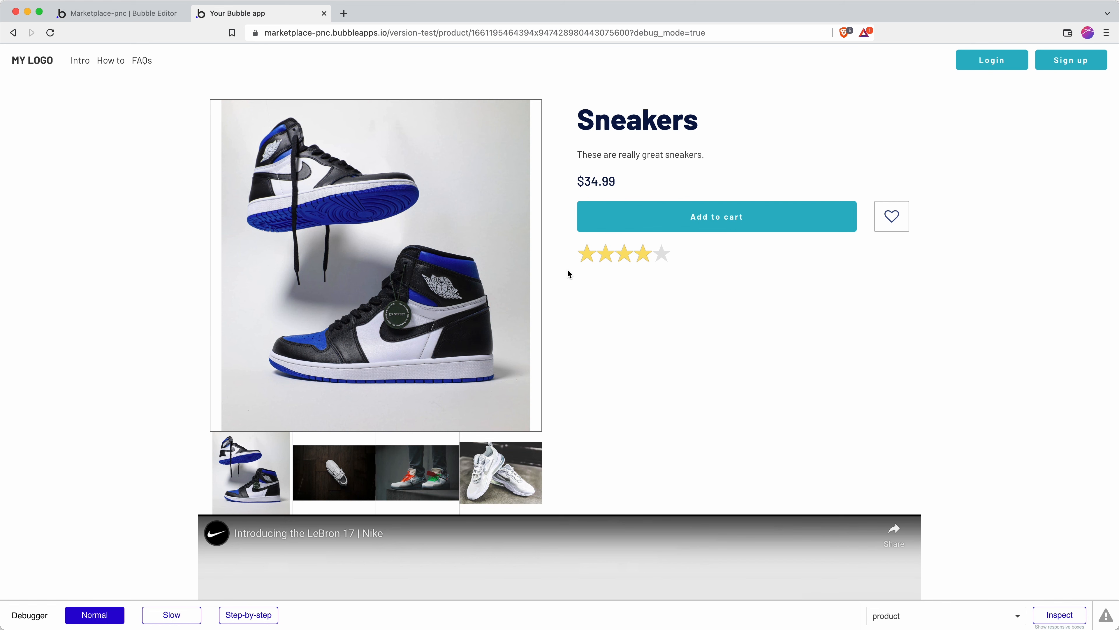
pyautogui.click(99, 14)
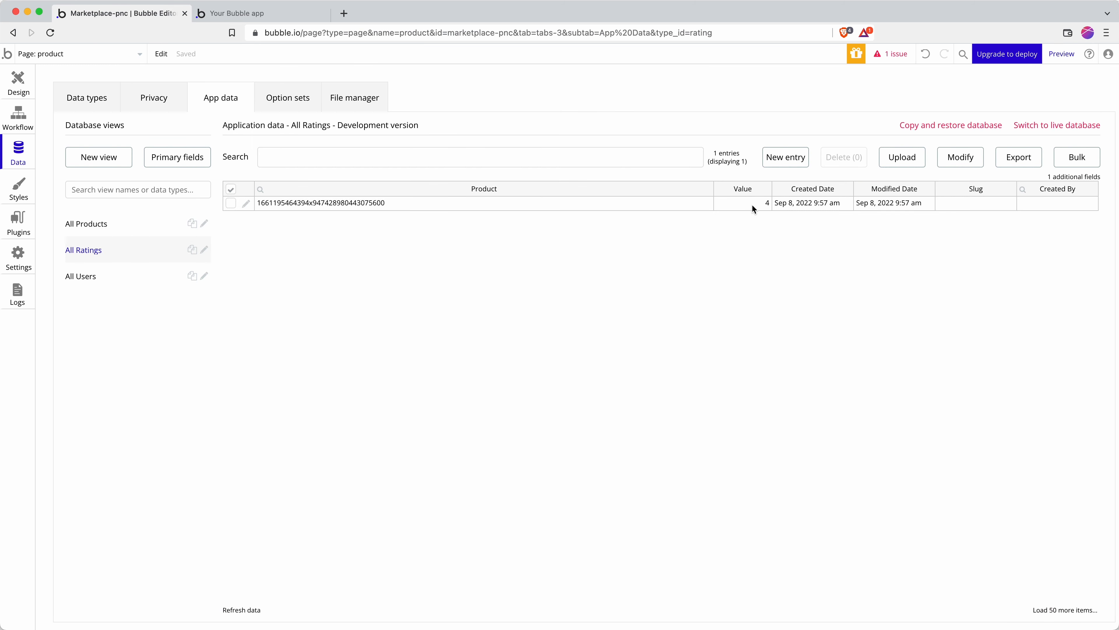
# Change the Sneakers rating to two stars in the preview and refresh the Ratings data in the editor.
pyautogui.click(238, 16)
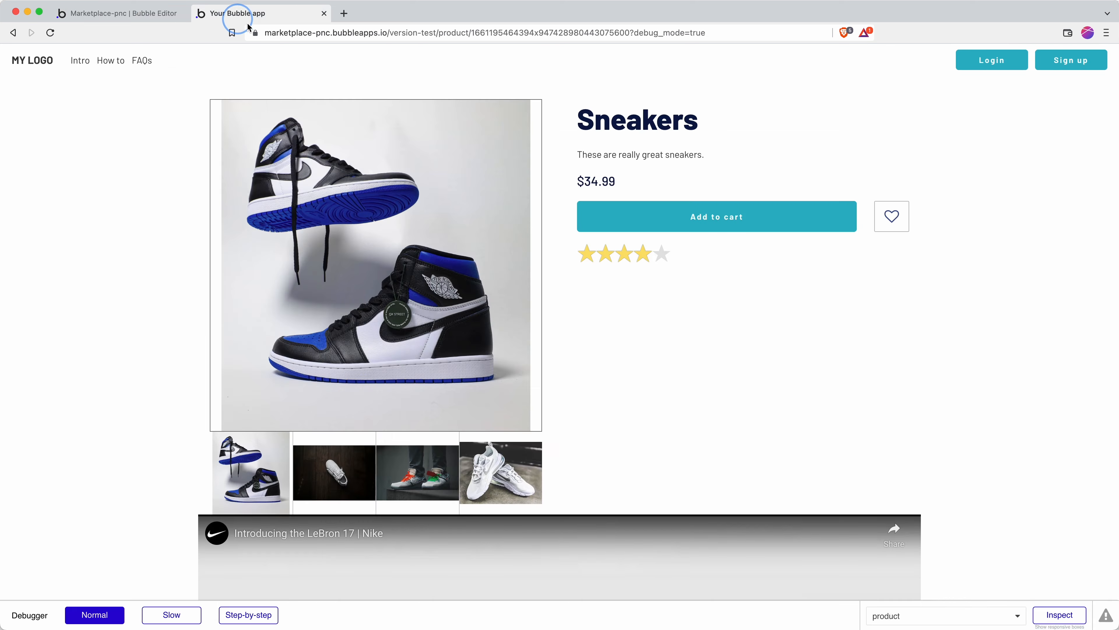
pyautogui.click(609, 255)
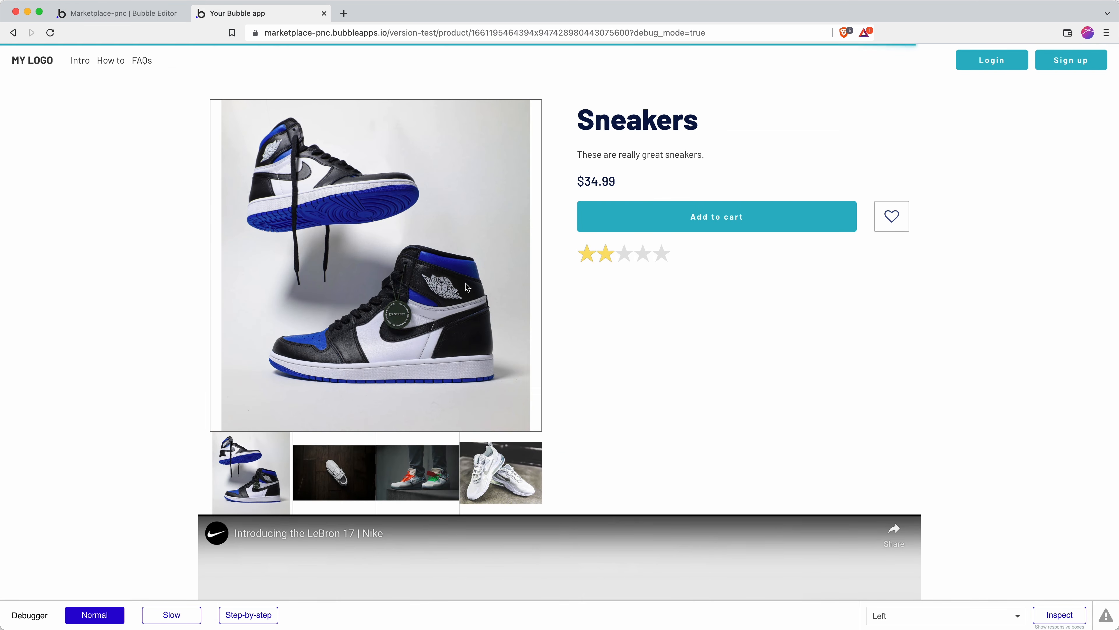
pyautogui.click(146, 13)
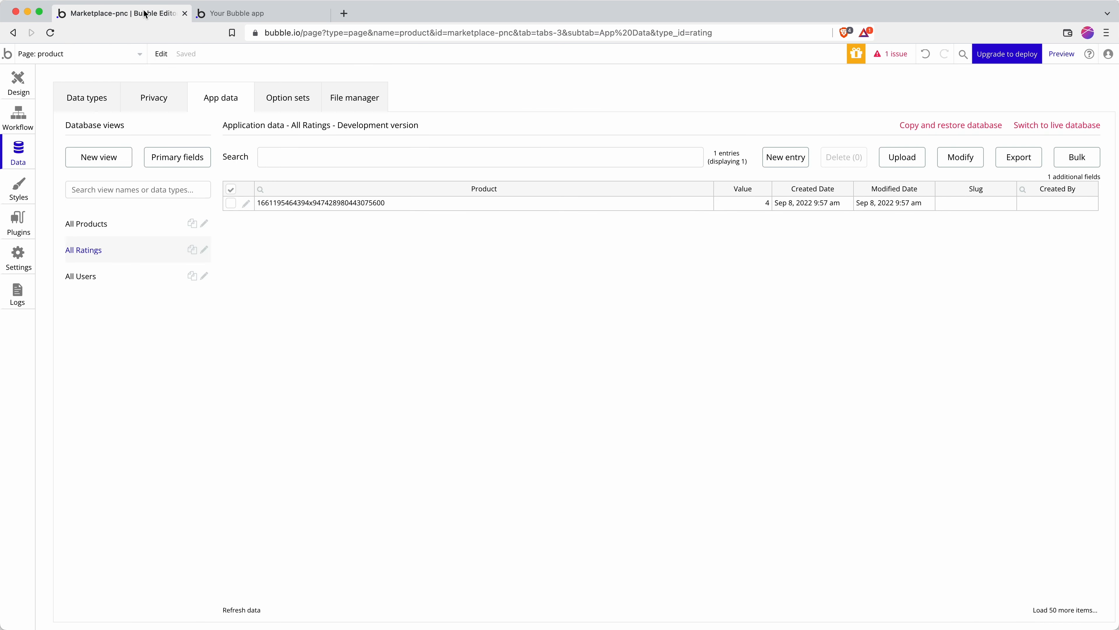
pyautogui.click(256, 611)
# Duplicate the StarRating A element under the Add to cart button on the product page.
pyautogui.click(16, 94)
pyautogui.click(724, 308)
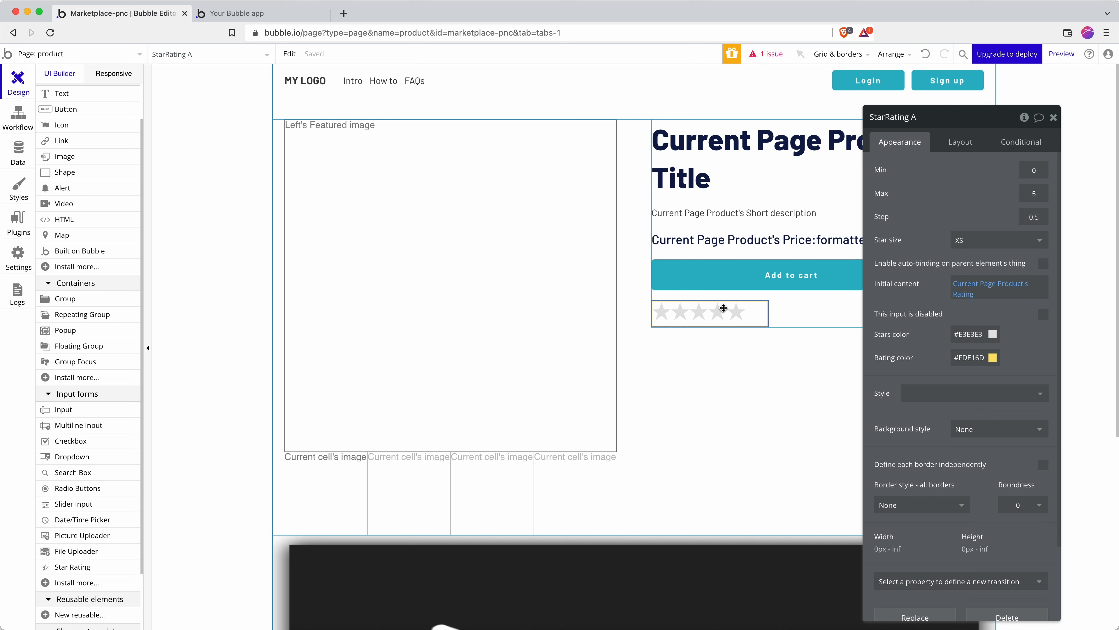
pyautogui.press('super+c')
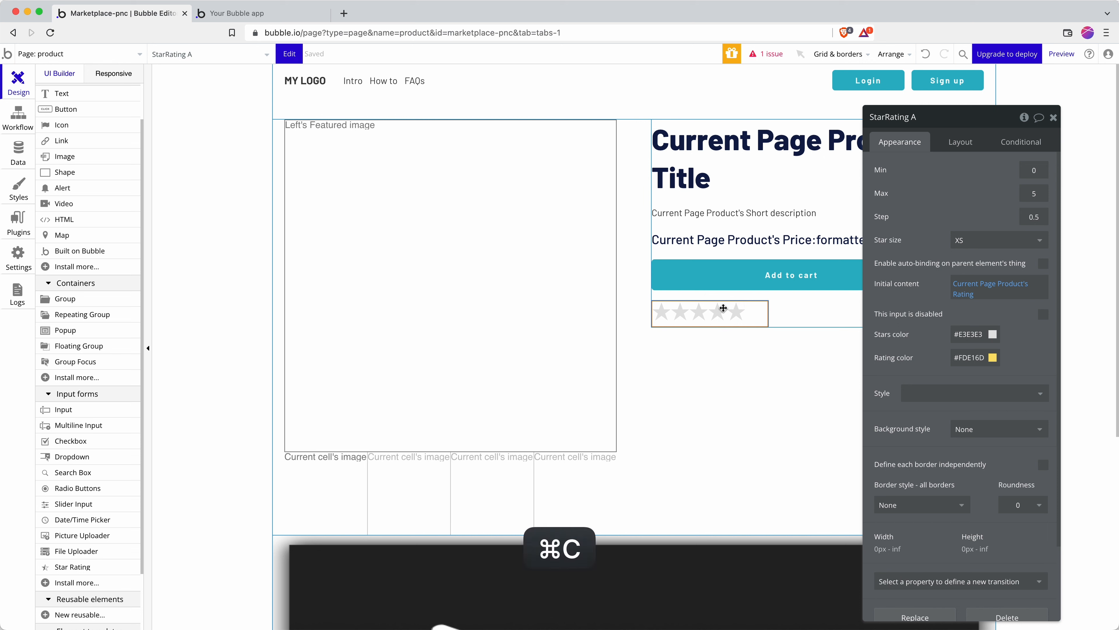
pyautogui.press('super+v')
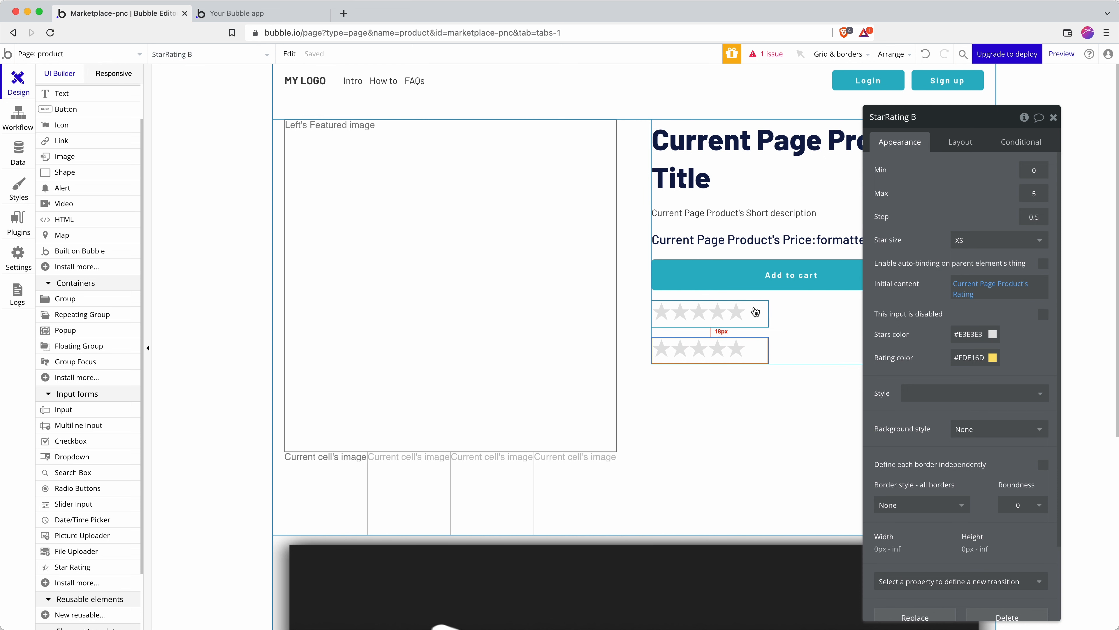
pyautogui.click(755, 308)
pyautogui.click(749, 341)
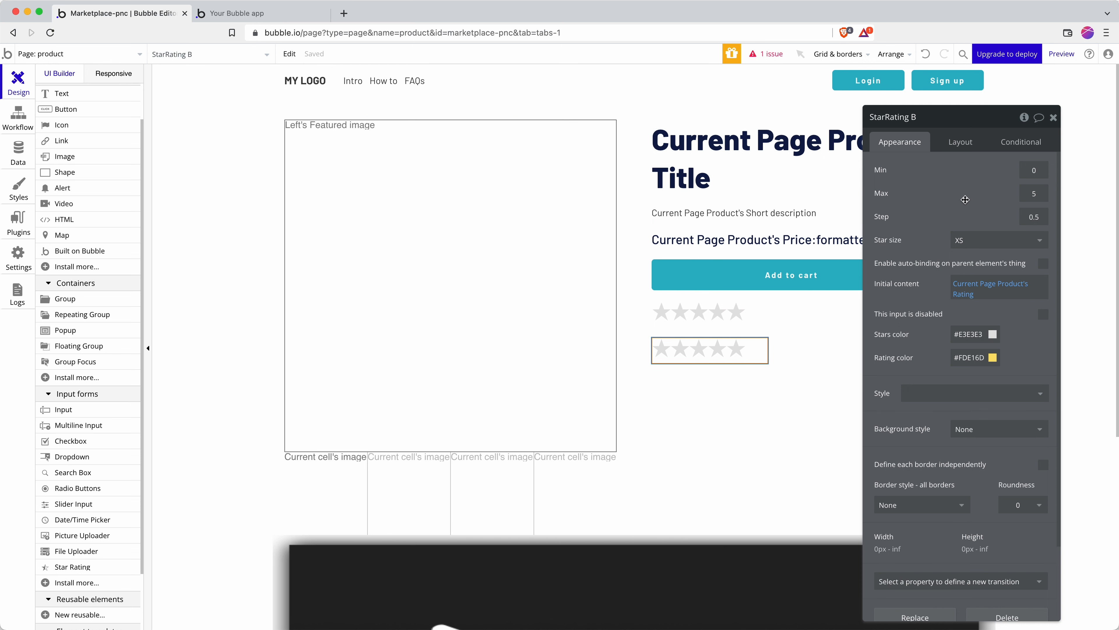
# Move StarRating A one place down in its column so it sits below StarRating B.
pyautogui.click(714, 312)
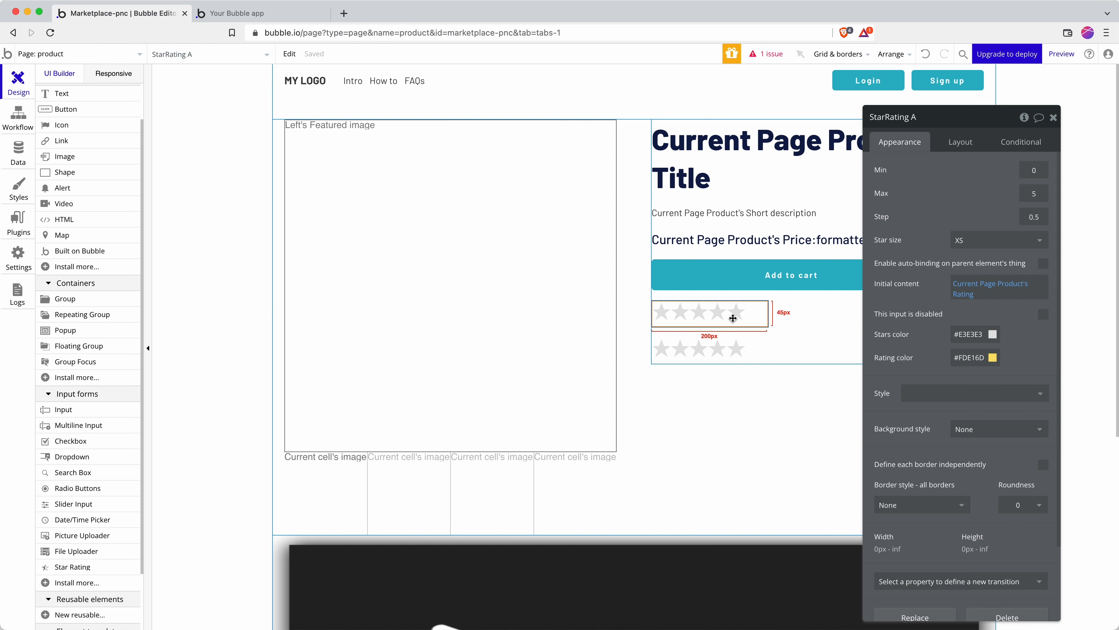
pyautogui.click(961, 141)
pyautogui.click(993, 255)
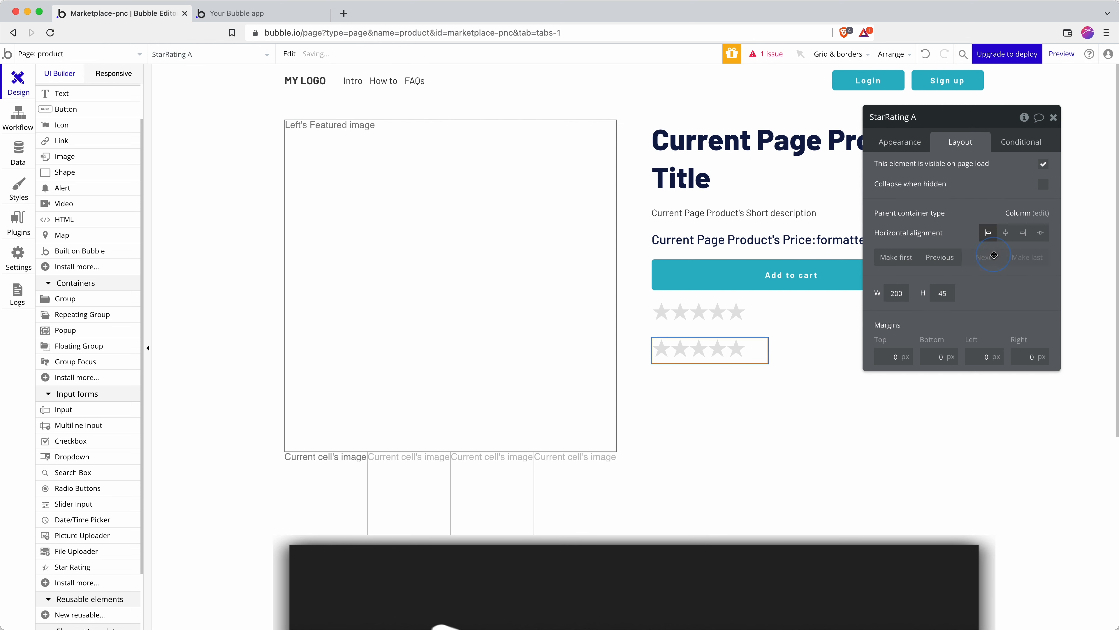
# Rename StarRating A as StarRating User Input.
pyautogui.click(902, 142)
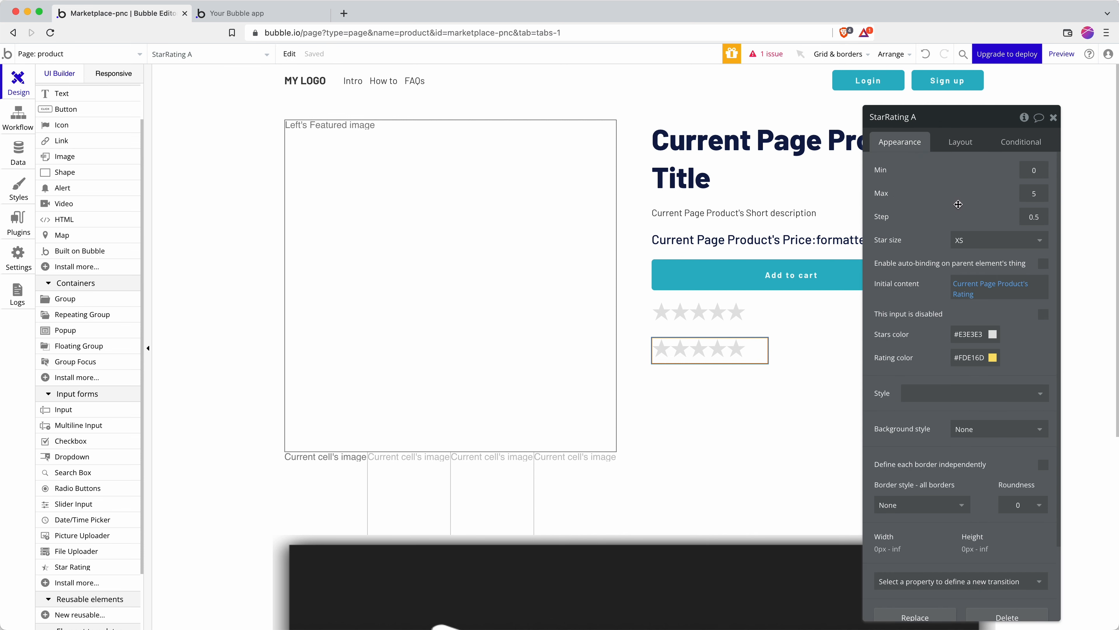
pyautogui.click(934, 116)
pyautogui.write('User Input')
pyautogui.press('Return')
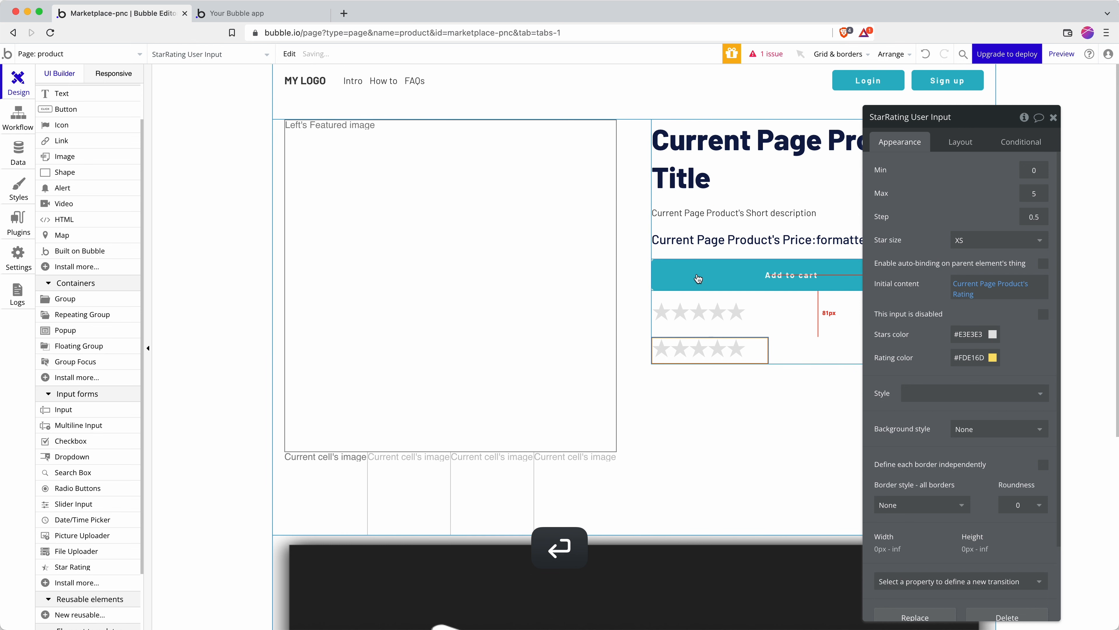
# Rename StarRating B as StarRating Average.
pyautogui.click(683, 305)
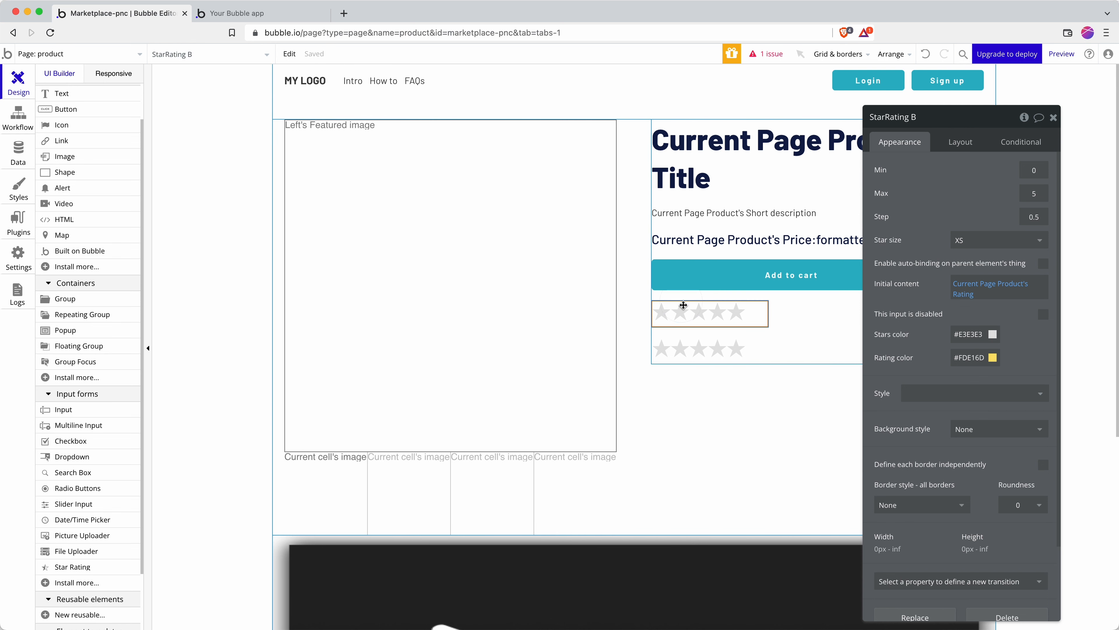
pyautogui.click(928, 123)
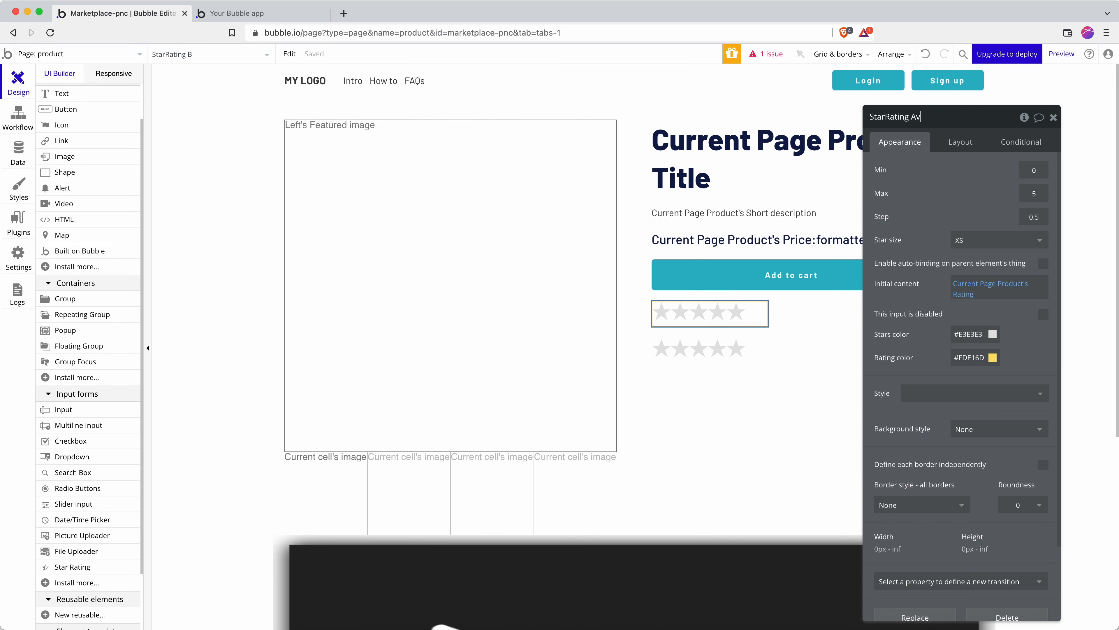
pyautogui.press('Return')
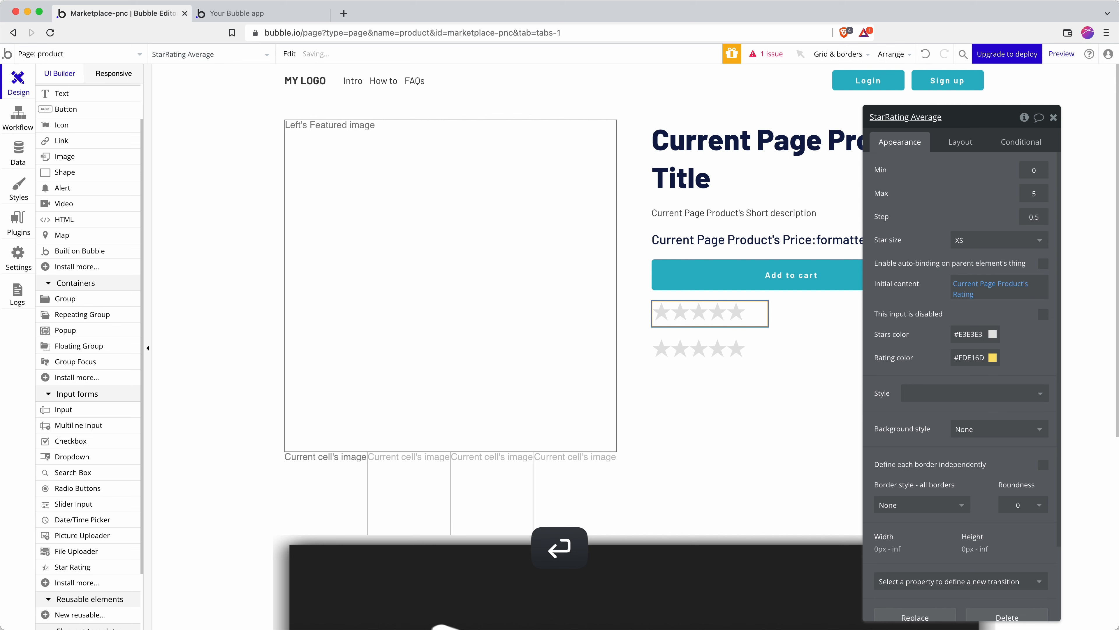
# Set the star size of StarRating User Input to XXS.
pyautogui.click(749, 351)
pyautogui.click(981, 240)
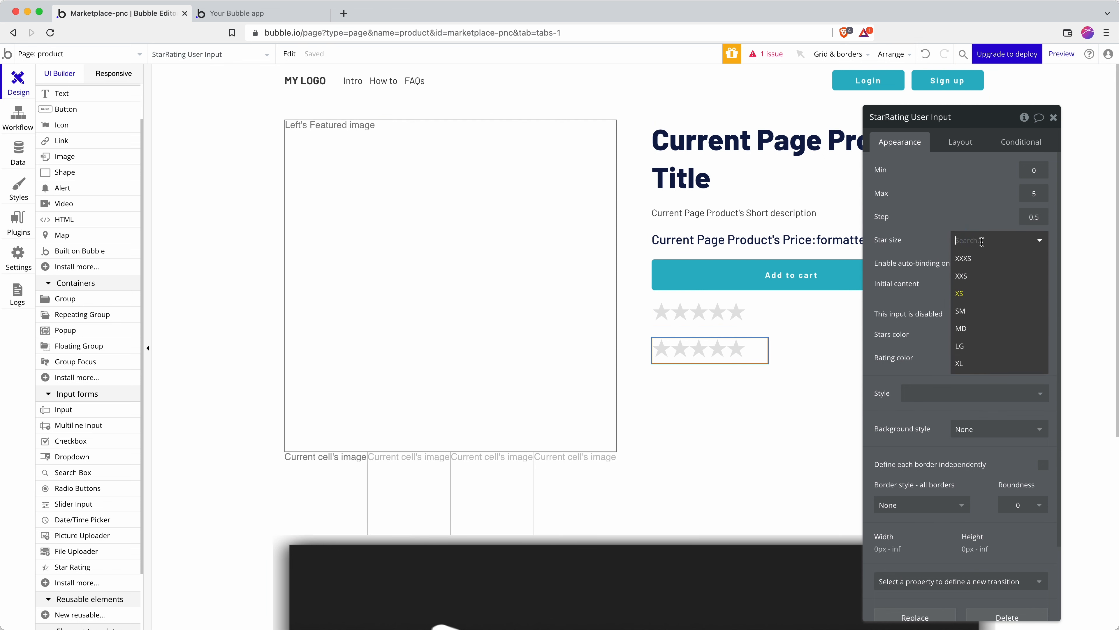
pyautogui.click(975, 282)
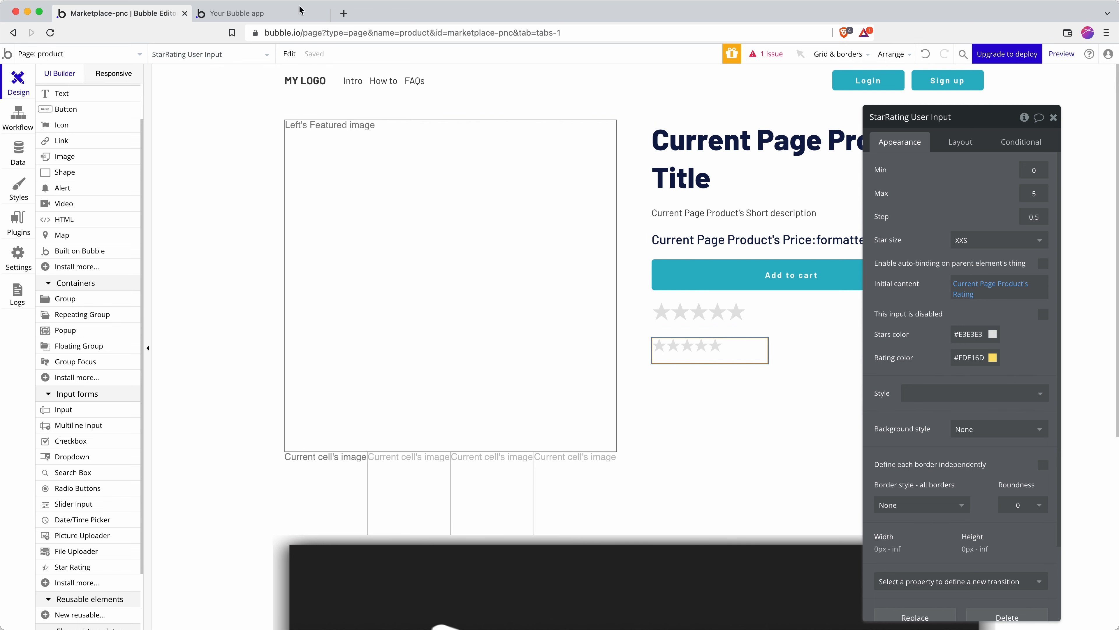
# Disable the StarRating Average input and clear its initial content expression.
pyautogui.click(719, 314)
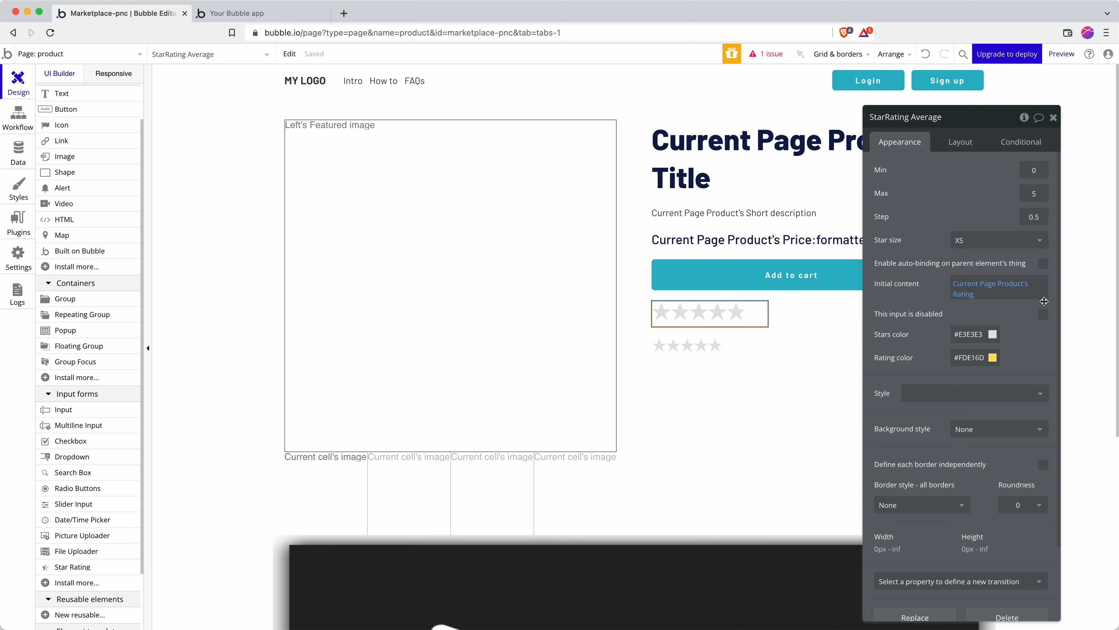
pyautogui.click(1044, 315)
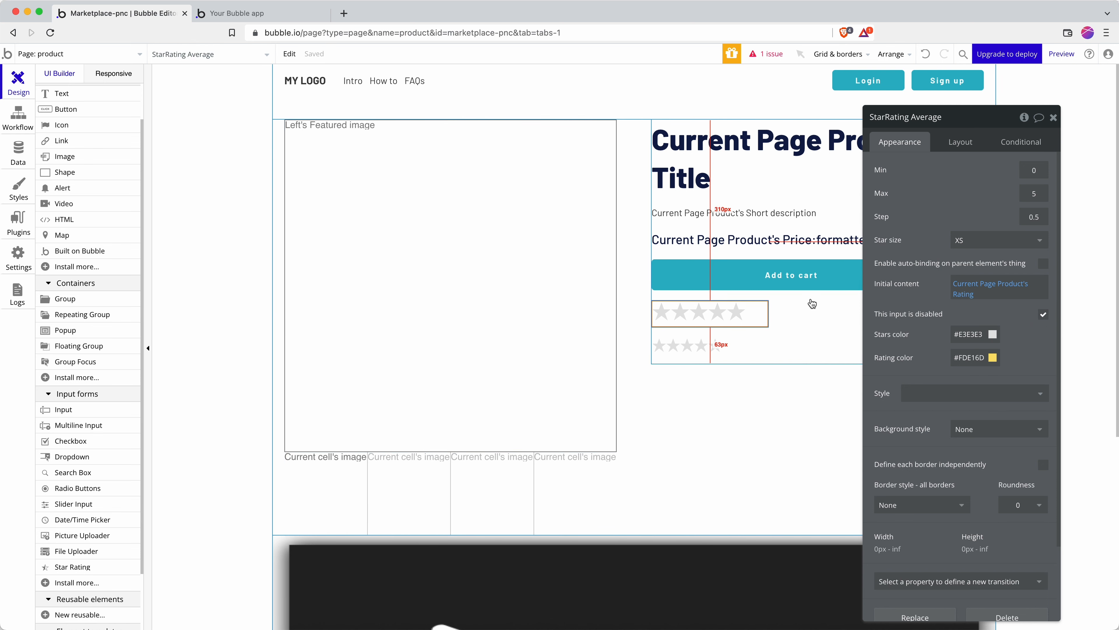
pyautogui.rightClick(974, 292)
pyautogui.click(1051, 289)
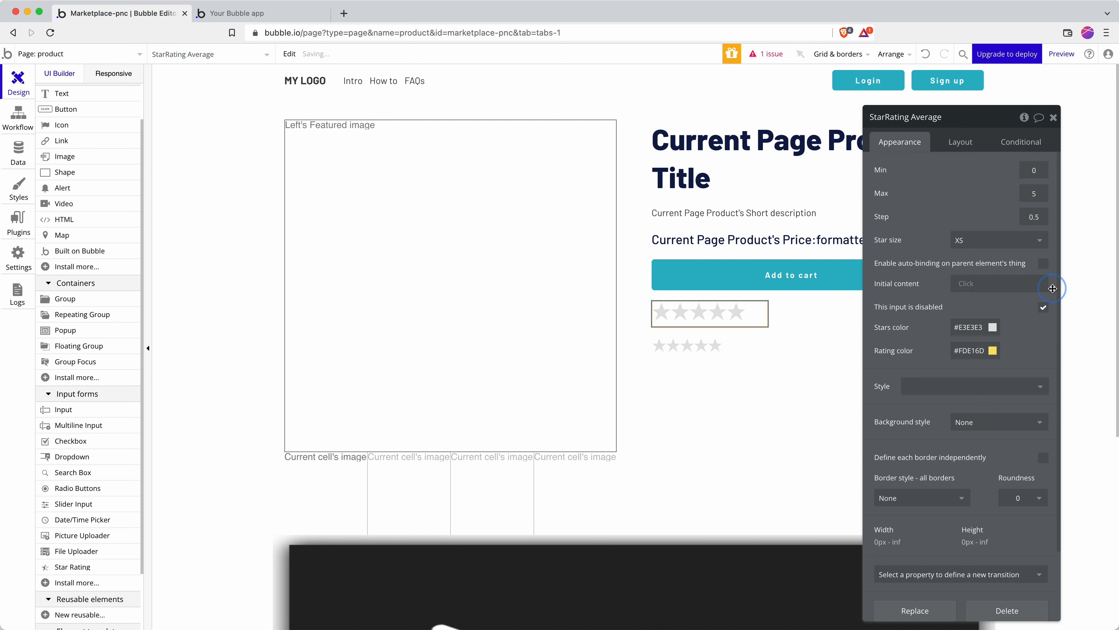
# Set StarRating Average's initial content to a search for Ratings constrained to Product = Current Page Product.
pyautogui.click(967, 283)
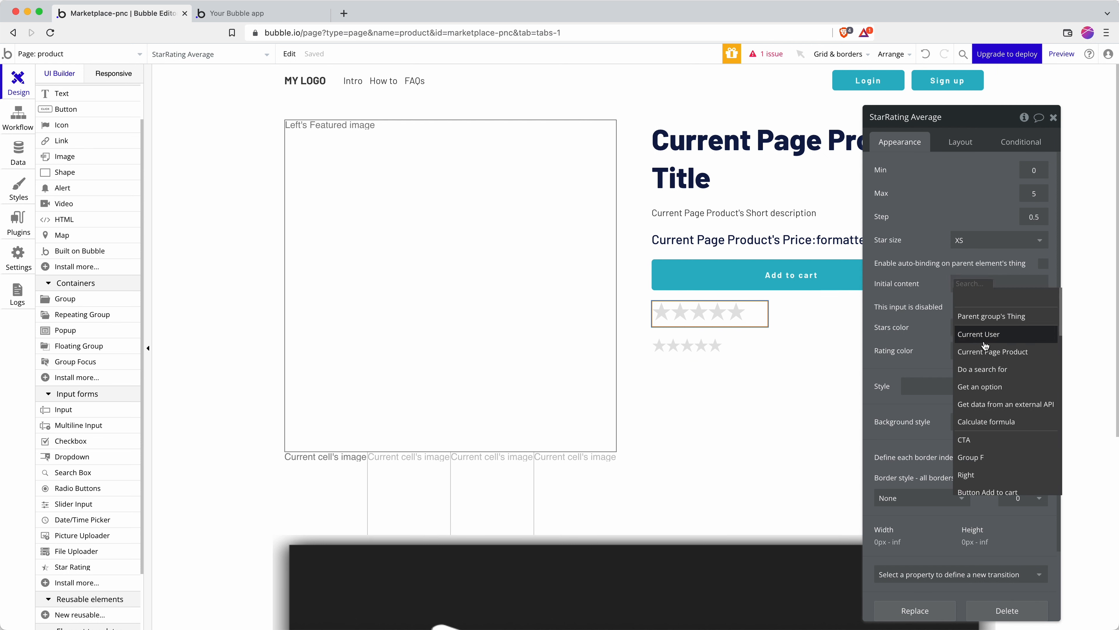
pyautogui.click(981, 374)
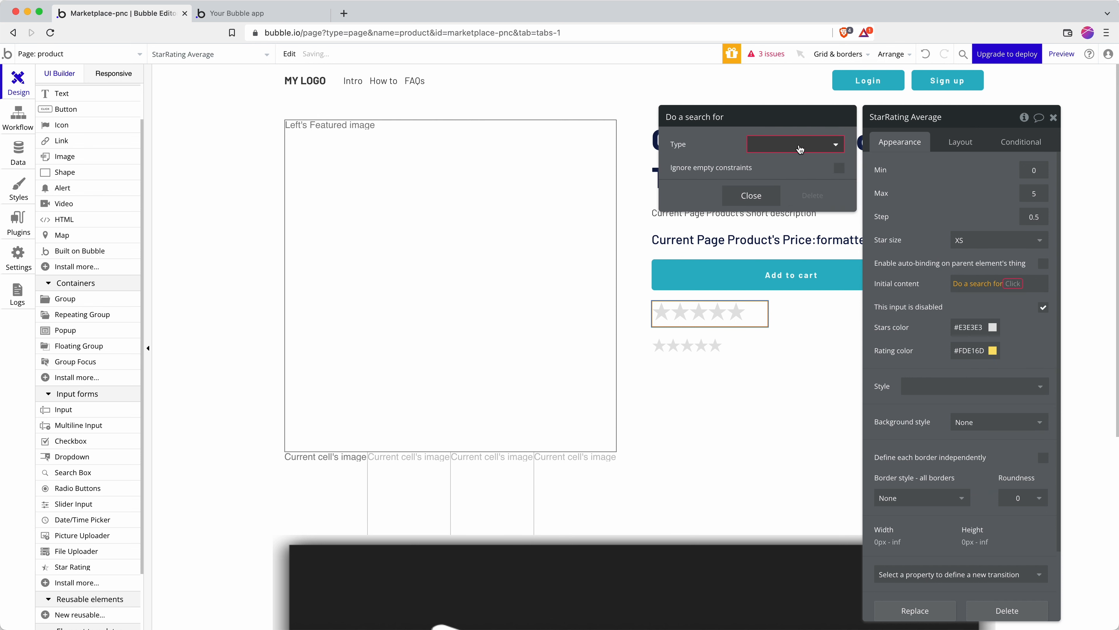
pyautogui.click(800, 146)
pyautogui.click(766, 202)
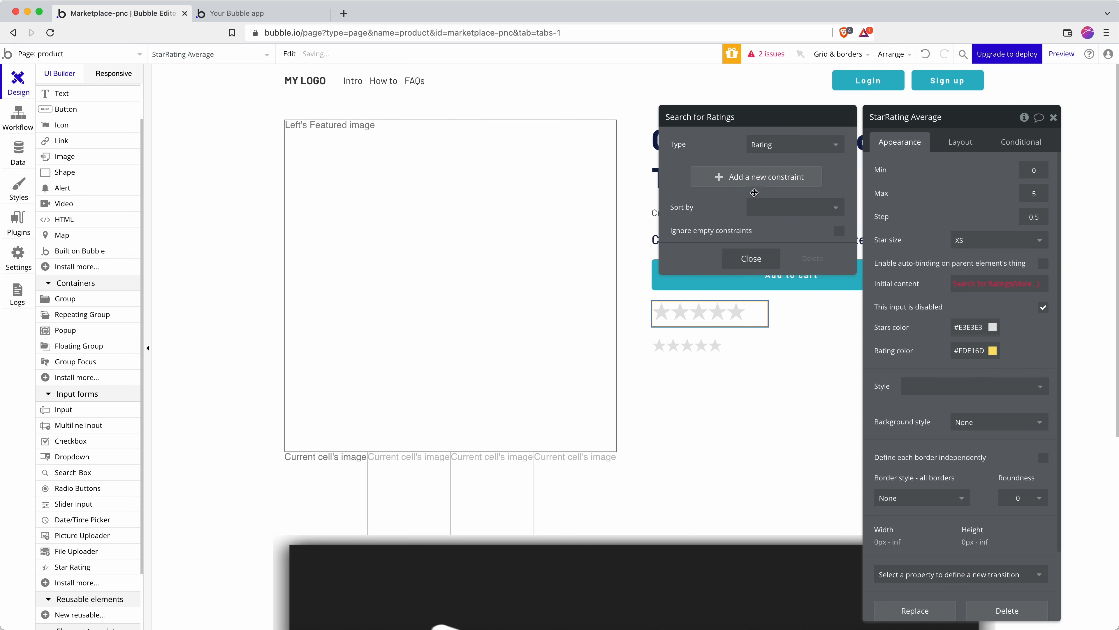
pyautogui.click(746, 184)
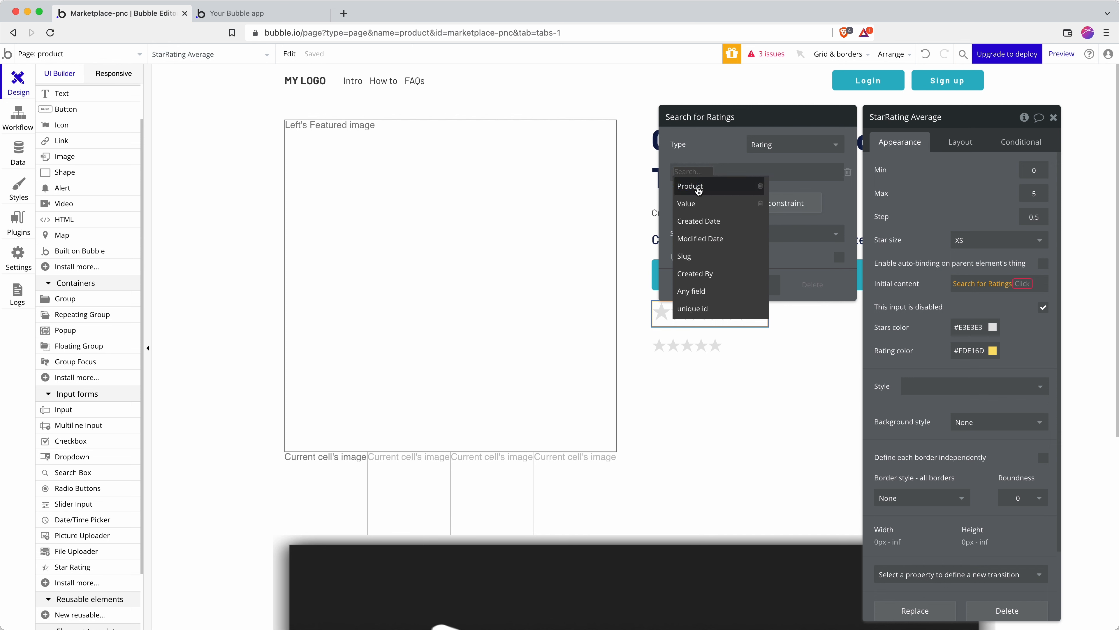
pyautogui.click(700, 183)
pyautogui.click(713, 172)
pyautogui.click(723, 183)
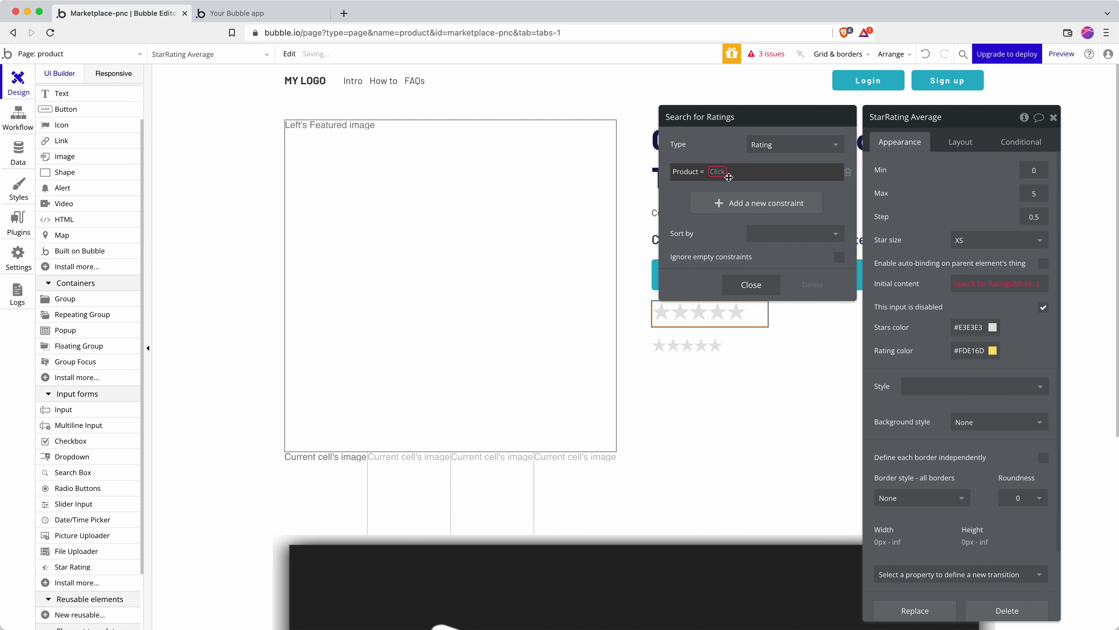
pyautogui.click(723, 172)
pyautogui.click(750, 221)
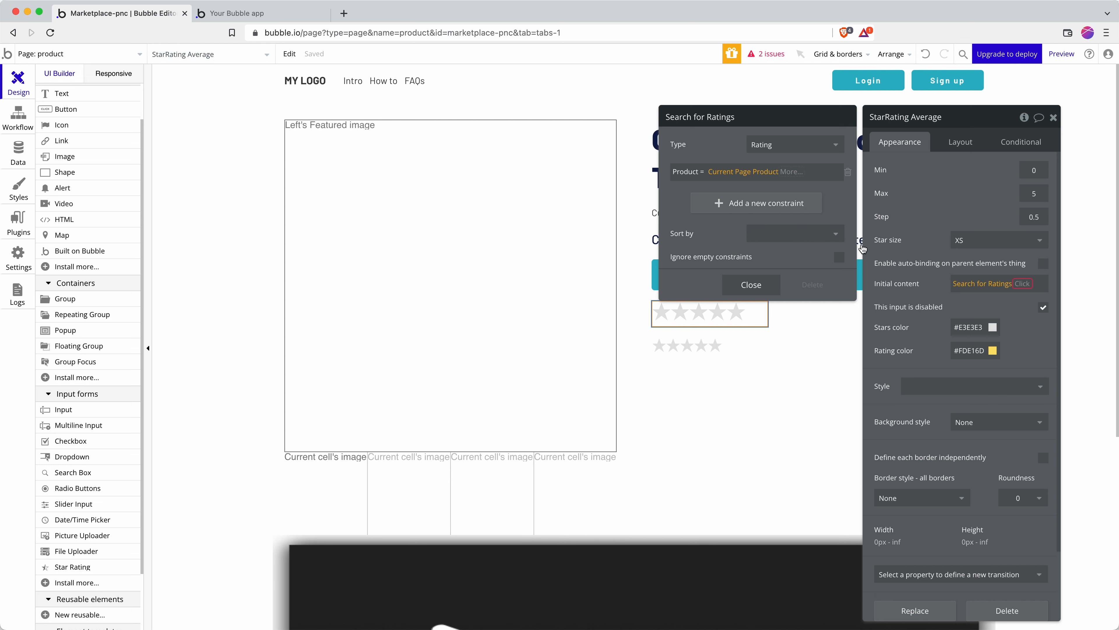
# Extend StarRating Average's Ratings search with each item's Value followed by :average.
pyautogui.click(1023, 283)
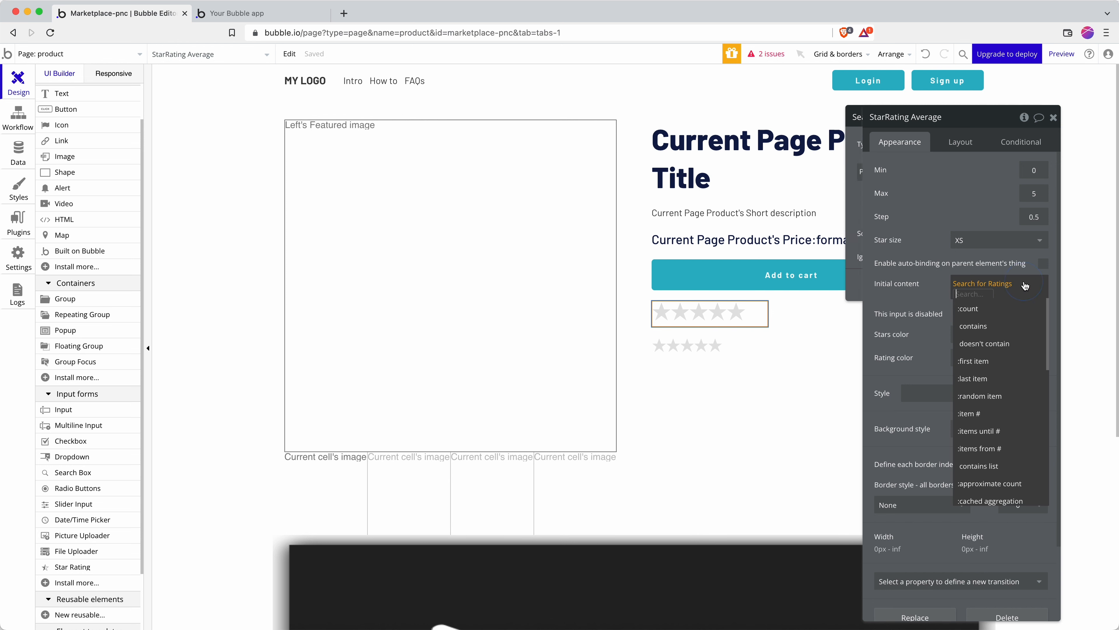
pyautogui.scroll(-3, 1005, 423)
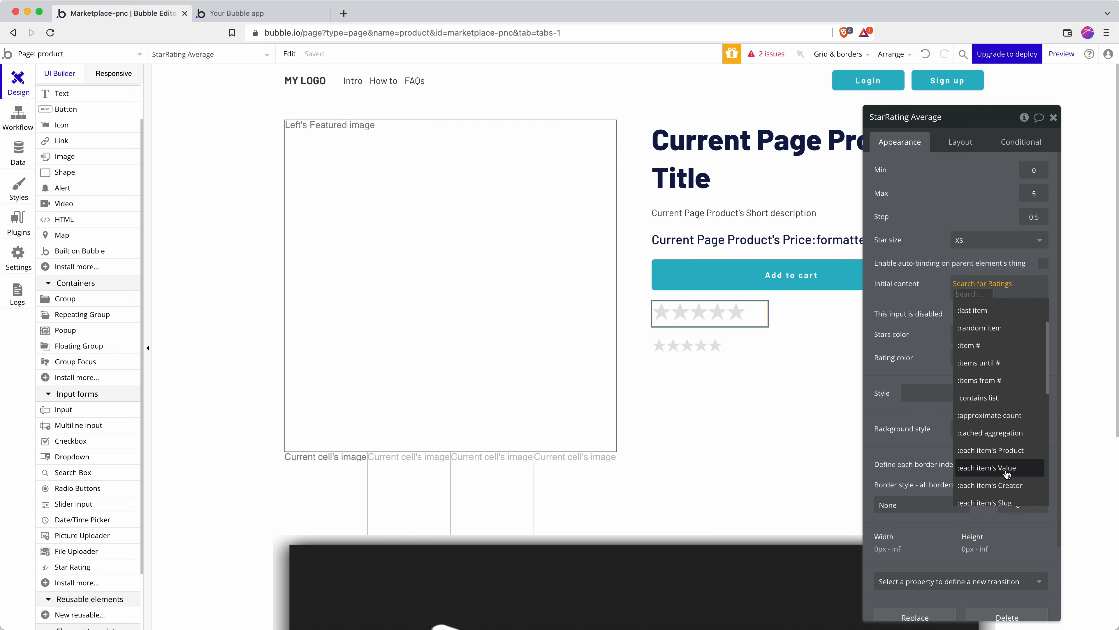
pyautogui.click(1006, 469)
pyautogui.write('av')
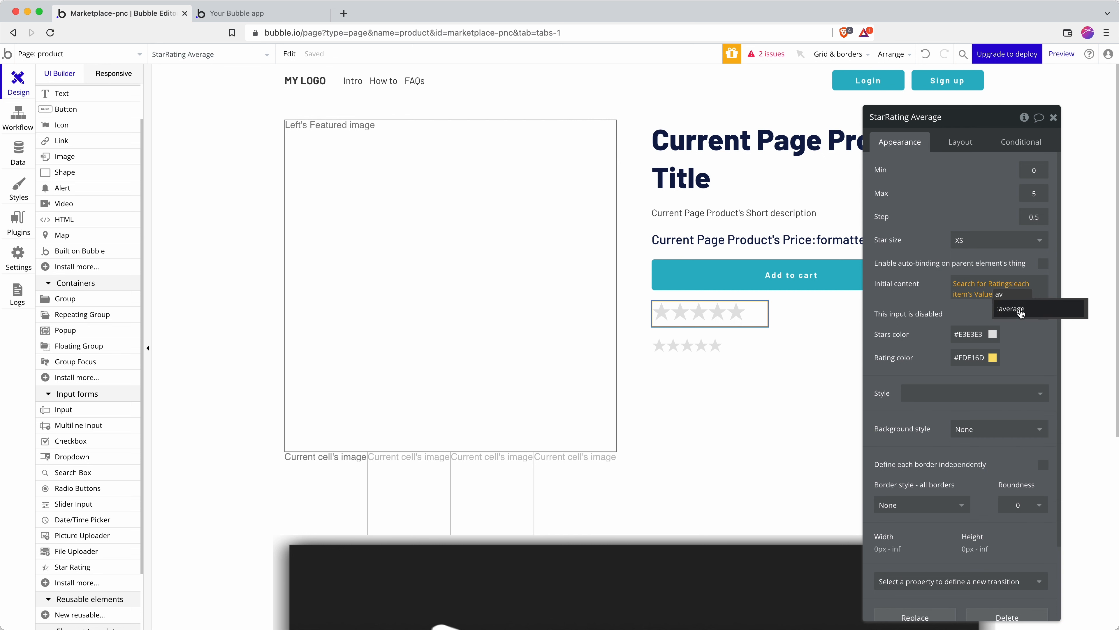
pyautogui.click(1021, 310)
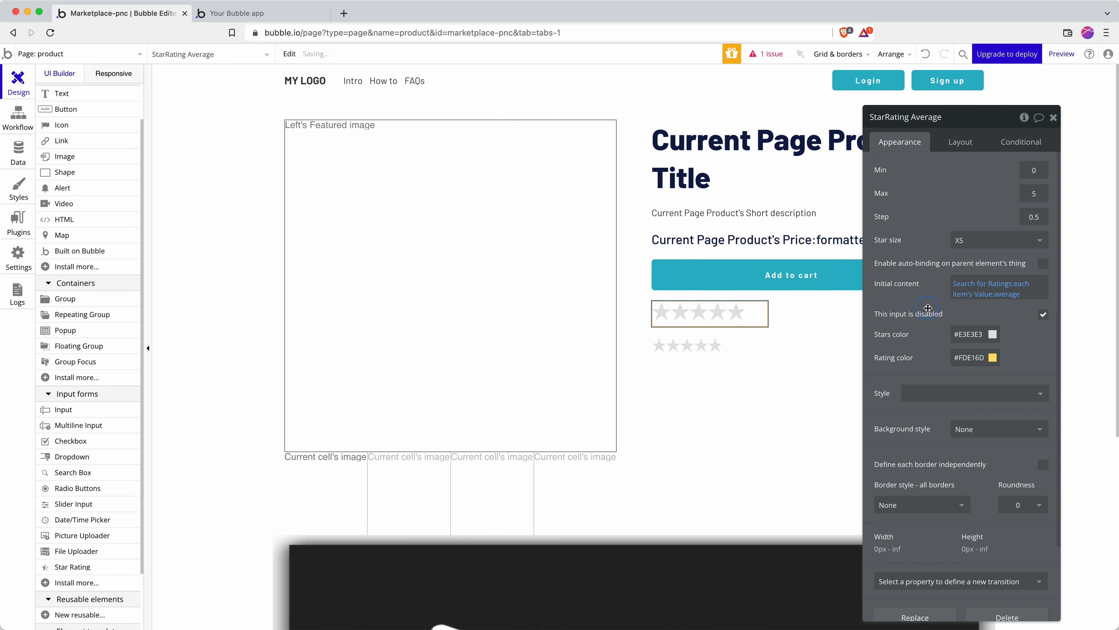
# Switch to the Sneakers product preview, reload it, and give five stars in the user input rating.
pyautogui.click(238, 13)
pyautogui.click(309, 31)
pyautogui.press('Return')
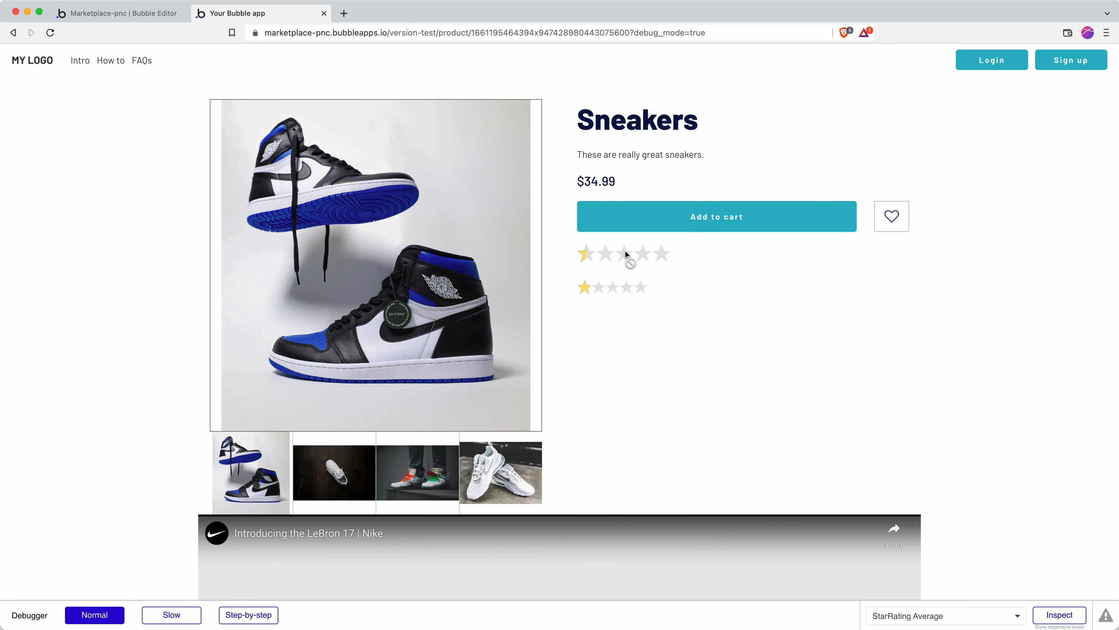
pyautogui.click(640, 288)
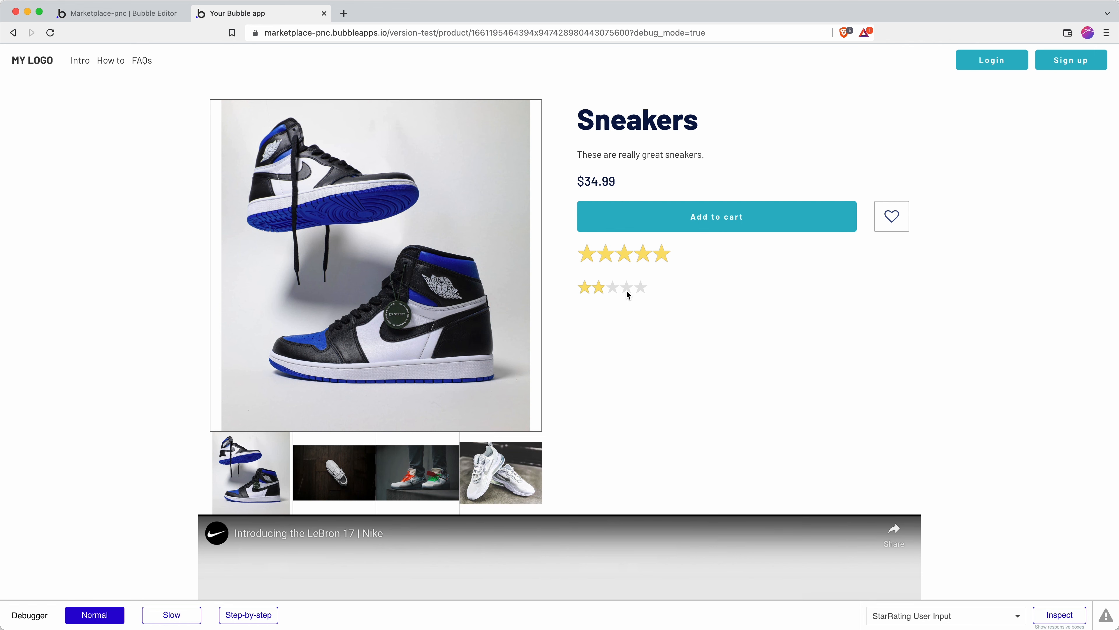
# Return to the Bubble editor and check the All Ratings entries in the app data.
pyautogui.click(127, 13)
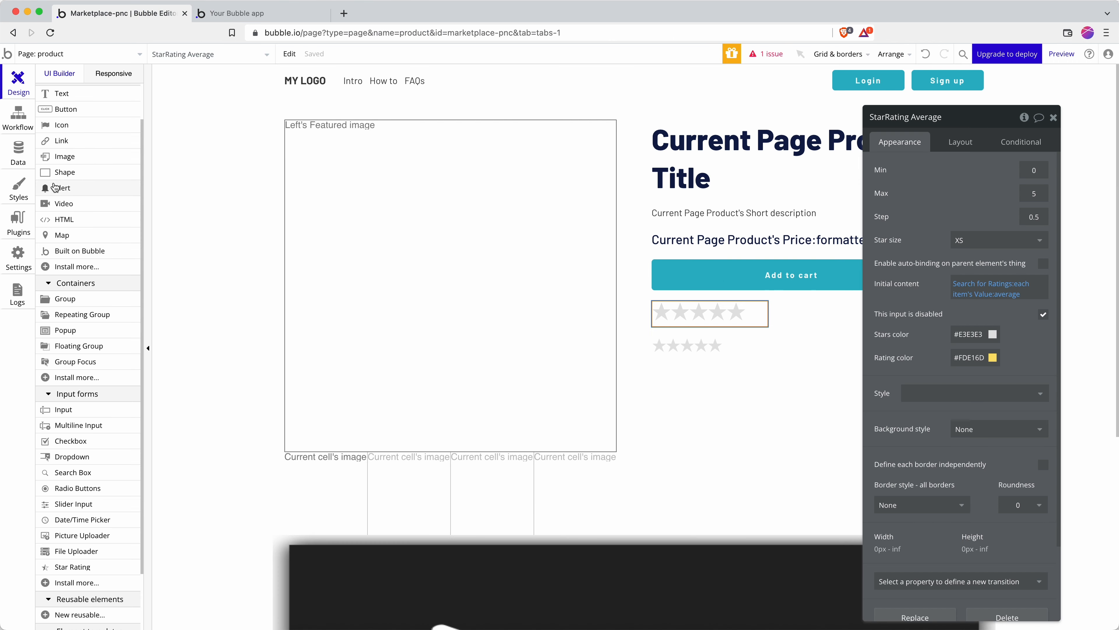
pyautogui.click(18, 152)
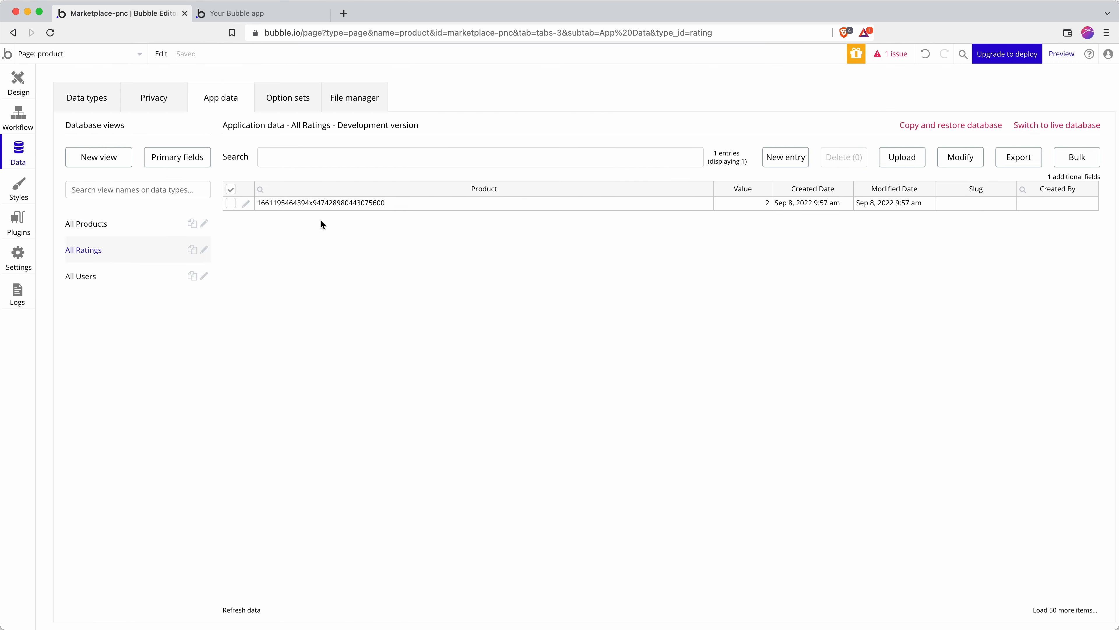